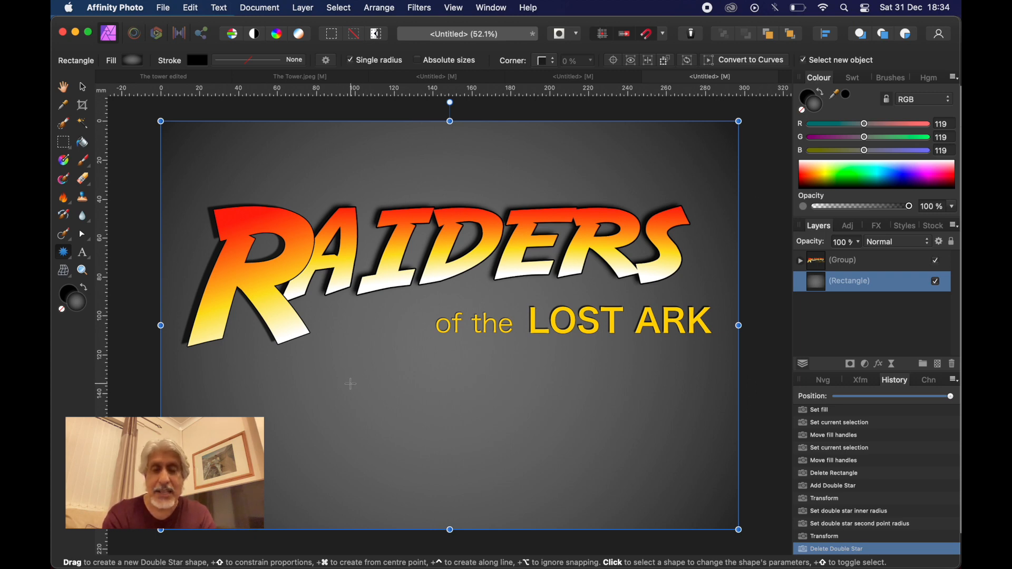
# - Check the Raiders poster document for reference and draw a rectangle below the RAIDERS title in the logo document
pyautogui.click(577, 75)
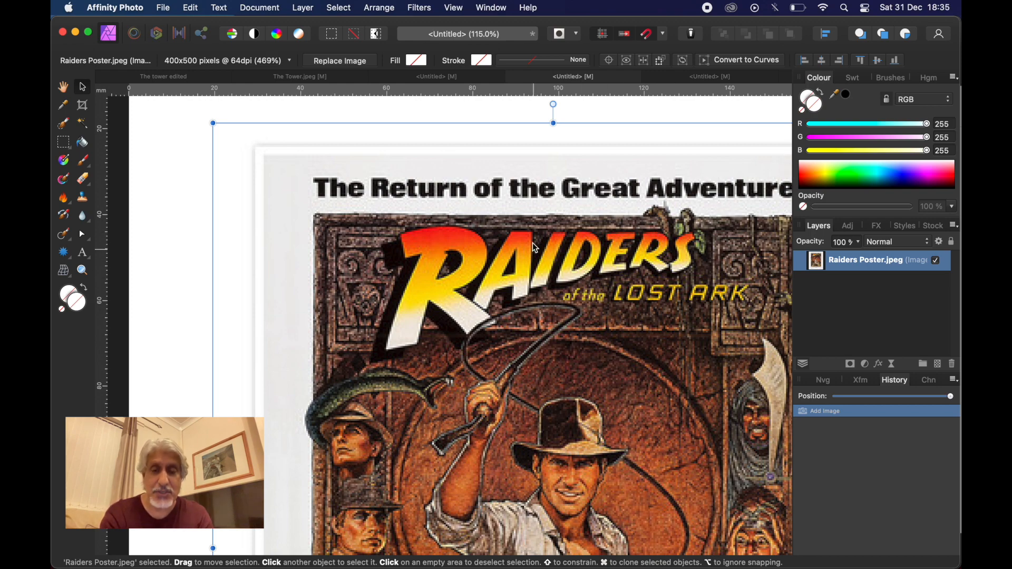
pyautogui.click(680, 75)
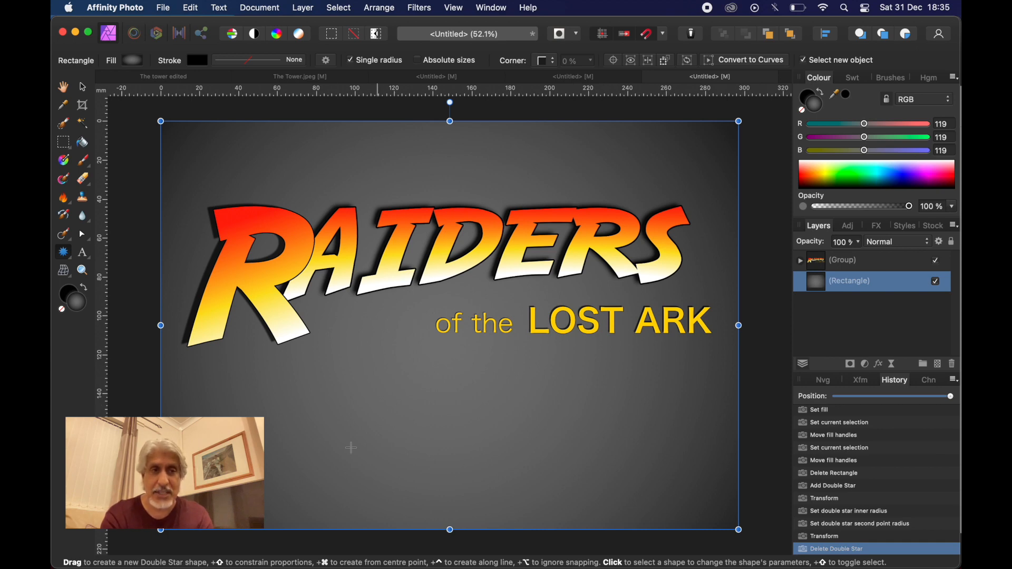
pyautogui.click(71, 260)
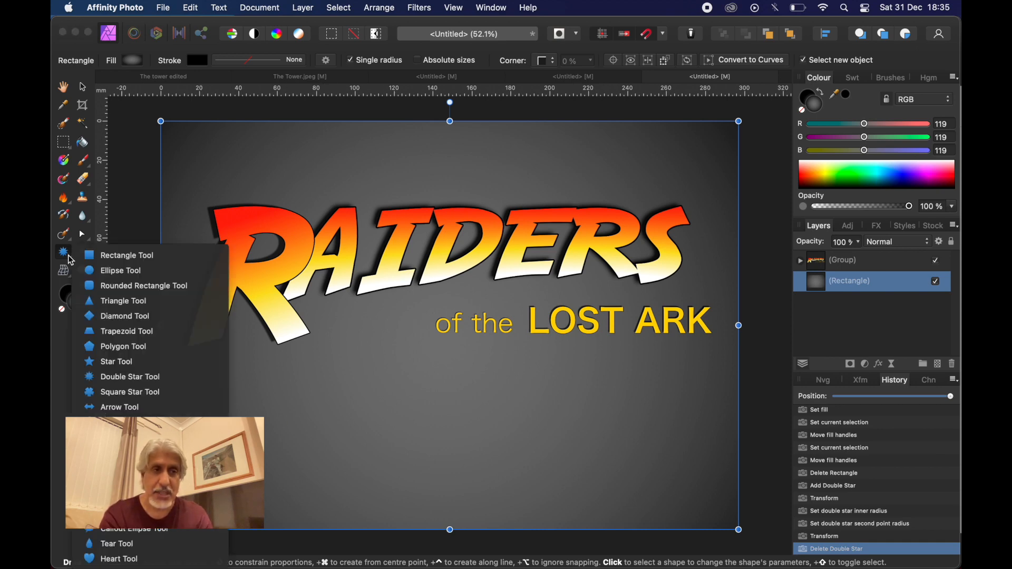
pyautogui.click(110, 257)
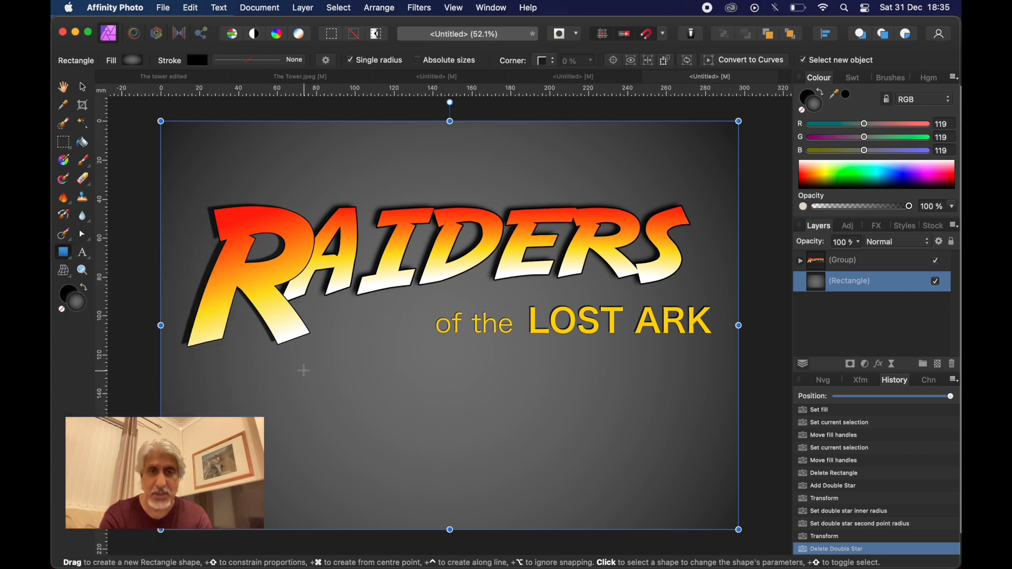
pyautogui.moveTo(304, 371); pyautogui.dragTo(527, 507)
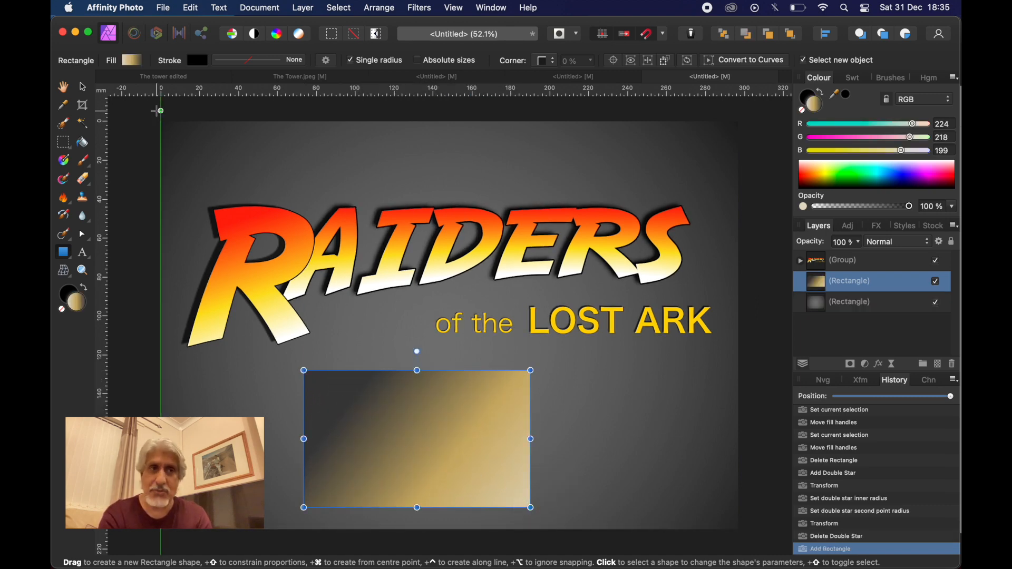
# - Fill the new rectangle with a solid golden yellow of H 46, S 74, L 53
pyautogui.click(130, 58)
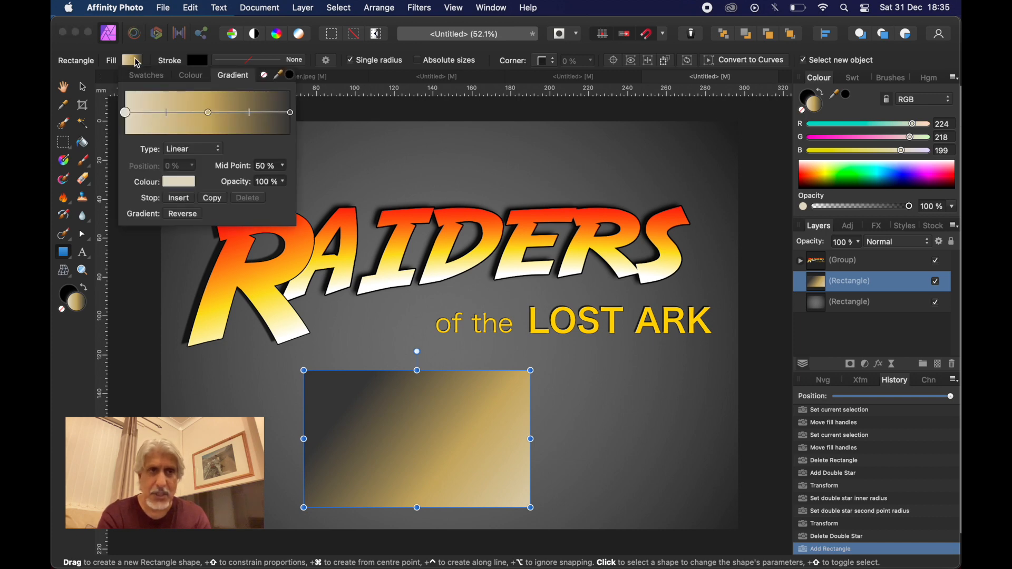
pyautogui.click(192, 78)
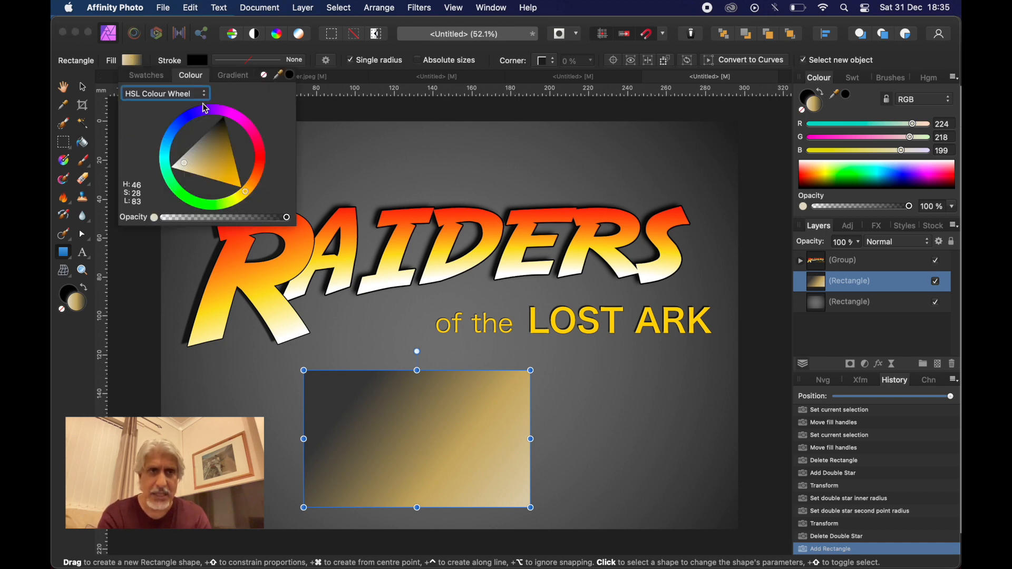
pyautogui.click(226, 173)
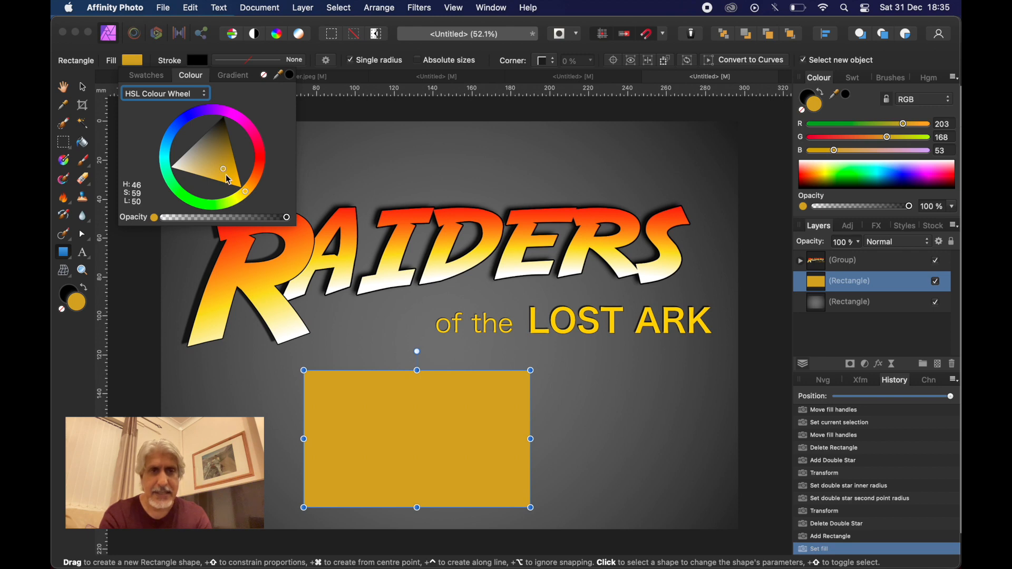
pyautogui.click(226, 176)
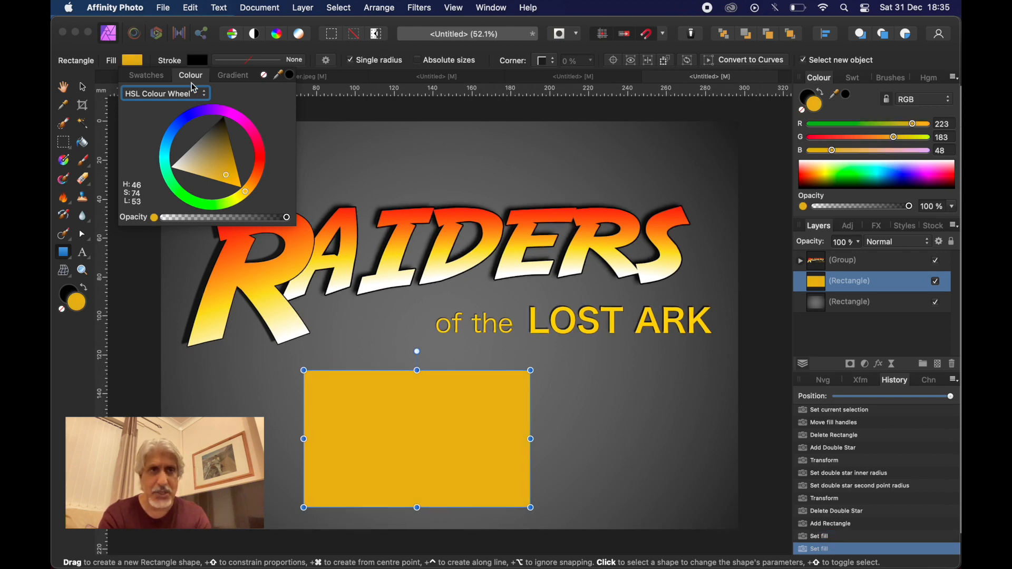
pyautogui.click(228, 74)
pyautogui.click(214, 50)
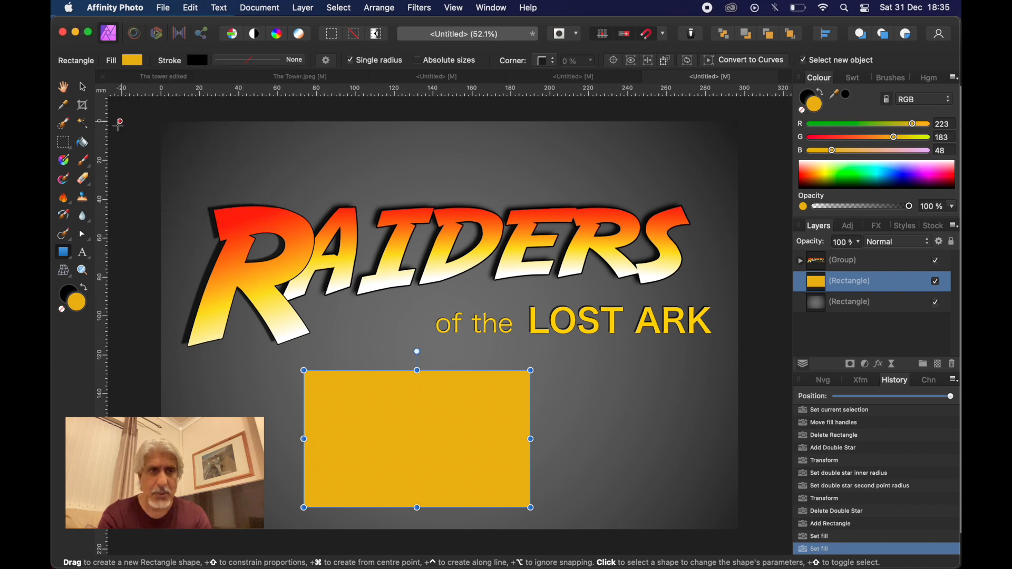
# - Apply an upward linear gradient fill across the rectangle and set its starting stop to dark gold, H 46, S 56, L 25
pyautogui.click(64, 160)
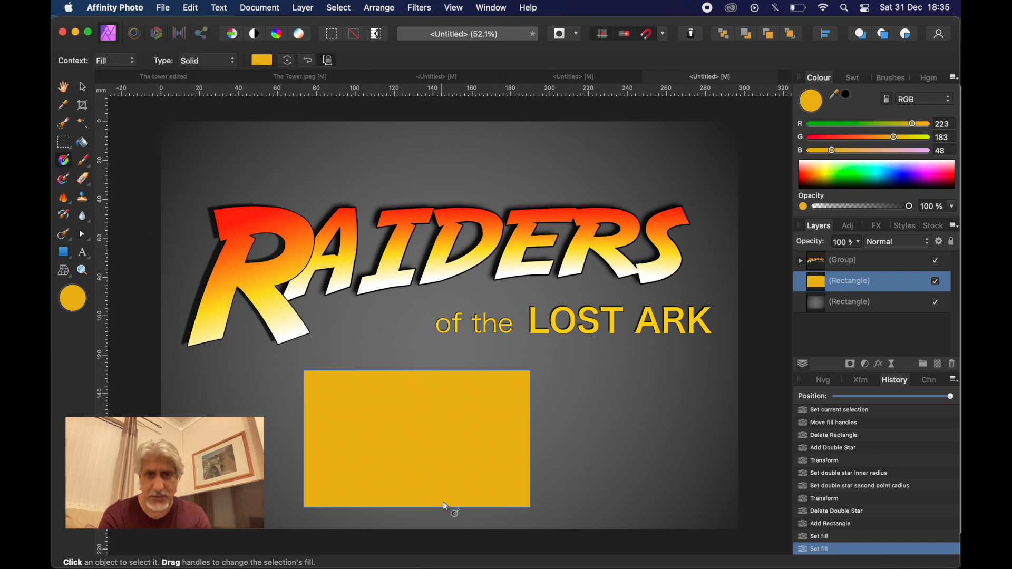
pyautogui.moveTo(443, 502); pyautogui.dragTo(414, 363)
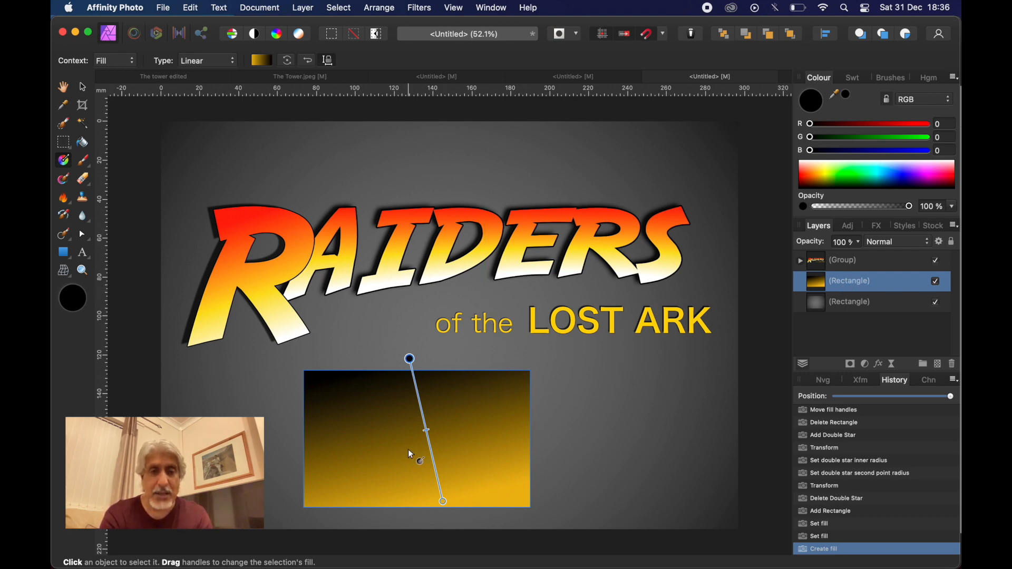
pyautogui.click(262, 61)
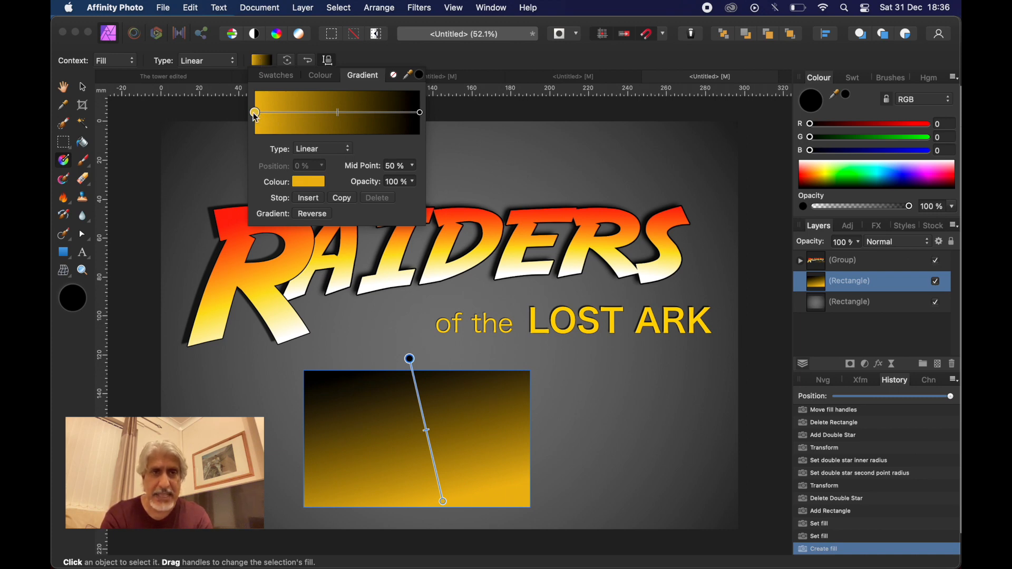
pyautogui.click(308, 185)
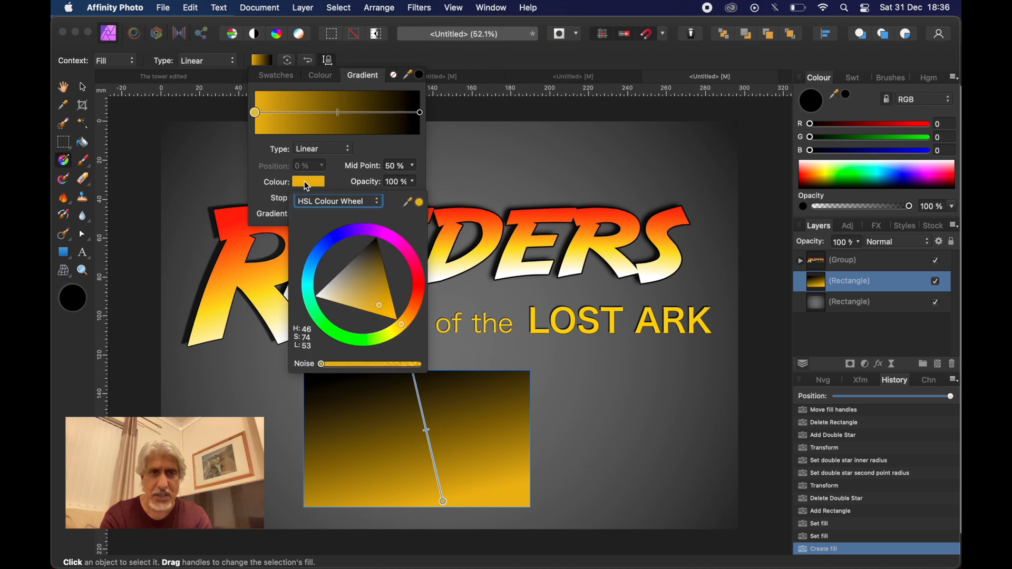
pyautogui.moveTo(382, 312); pyautogui.dragTo(378, 270)
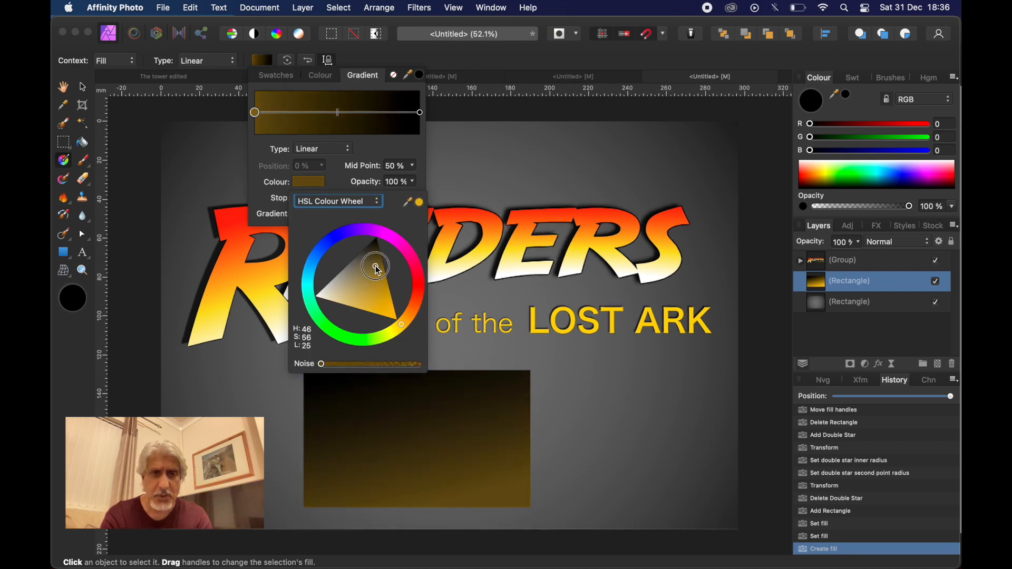
# - Set the gradient's end stop to a dark red of H 0, S 48, L 38
pyautogui.click(420, 113)
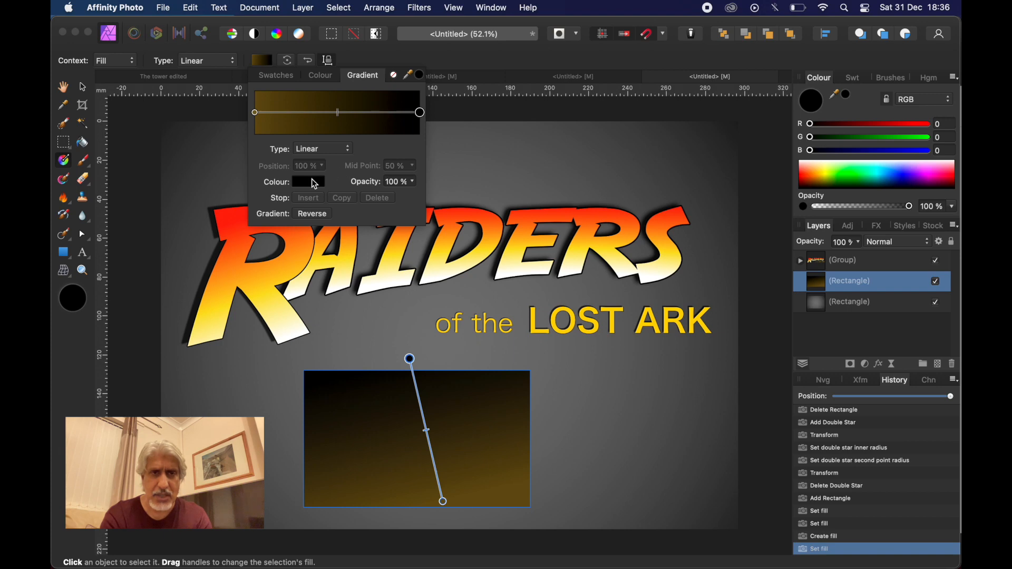
pyautogui.click(315, 183)
pyautogui.moveTo(343, 247); pyautogui.dragTo(366, 274)
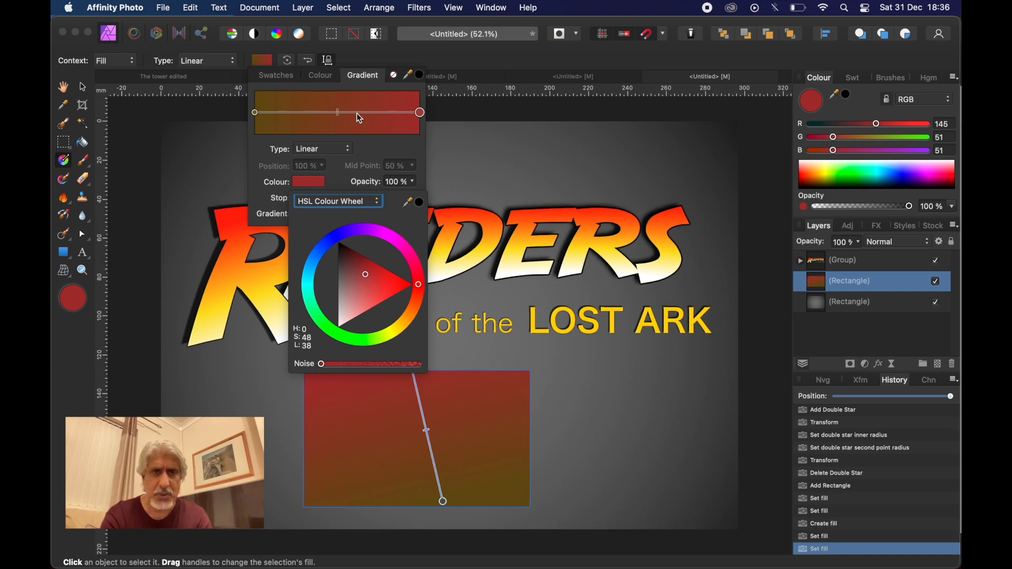
pyautogui.click(354, 92)
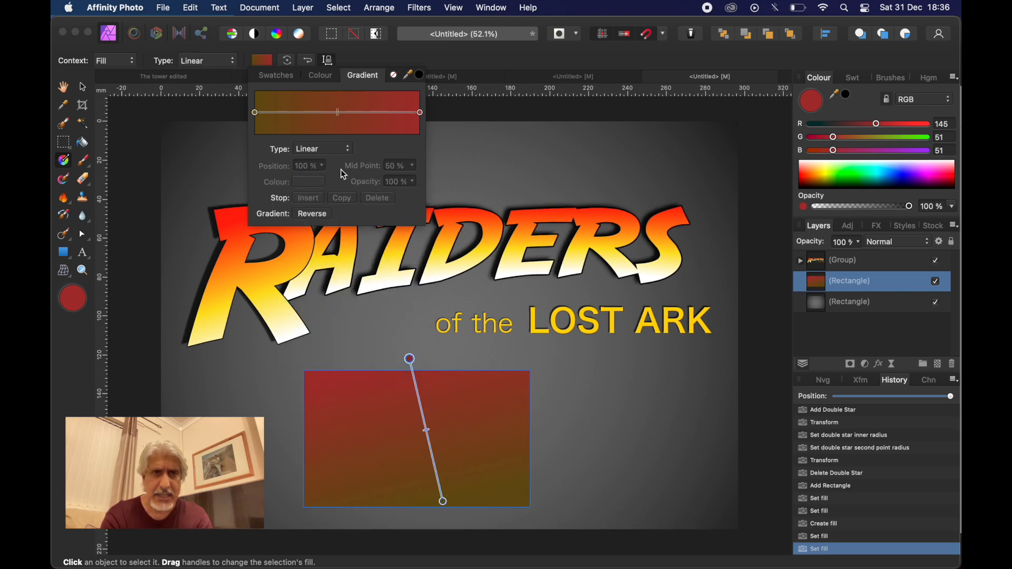
# - Insert a middle gradient stop at 50% and colour it bright yellow, H 54, S 82, L 52
pyautogui.click(338, 113)
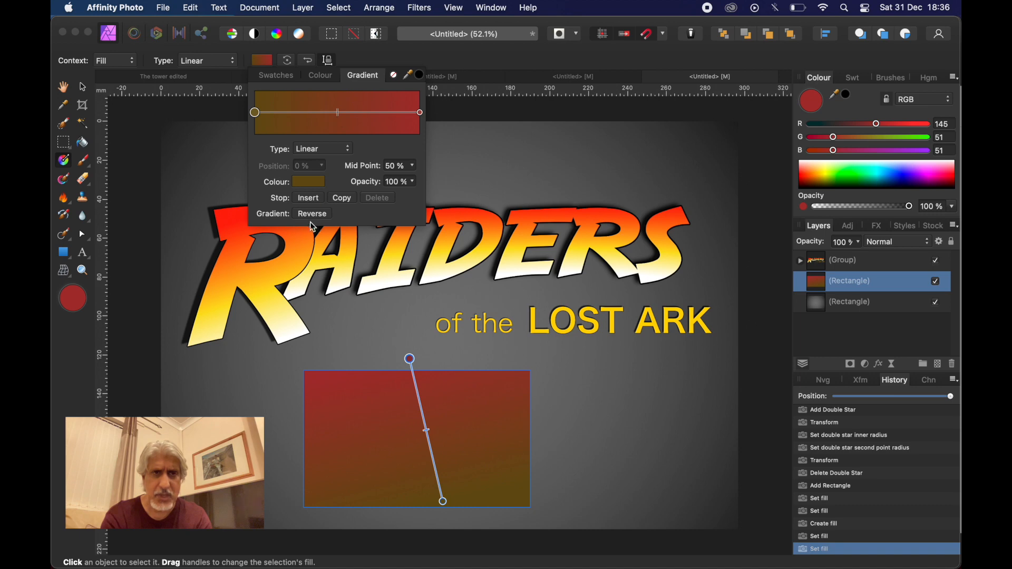
pyautogui.click(309, 199)
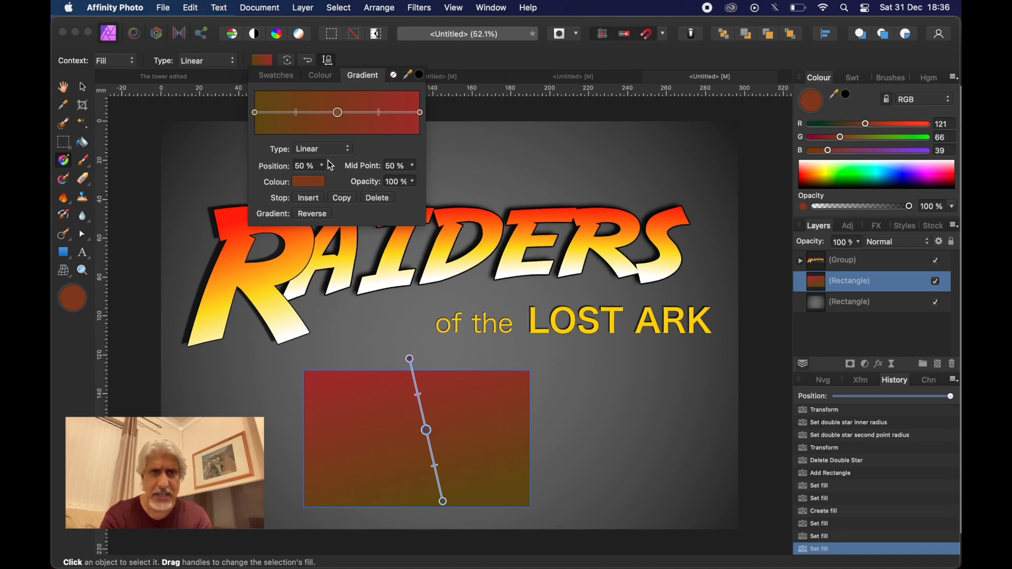
pyautogui.click(310, 183)
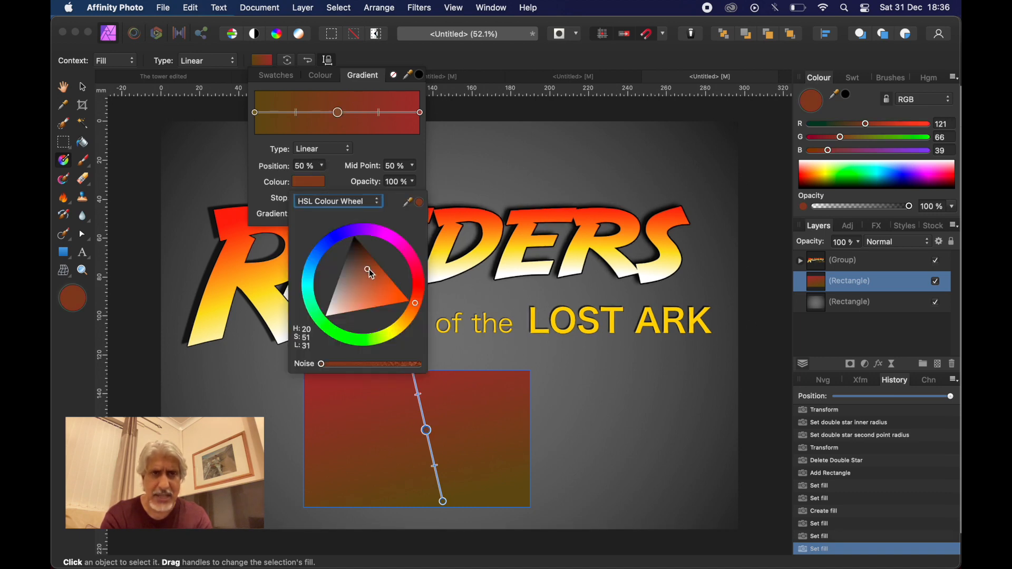
pyautogui.moveTo(417, 305); pyautogui.dragTo(402, 337)
pyautogui.moveTo(375, 274); pyautogui.dragTo(381, 313)
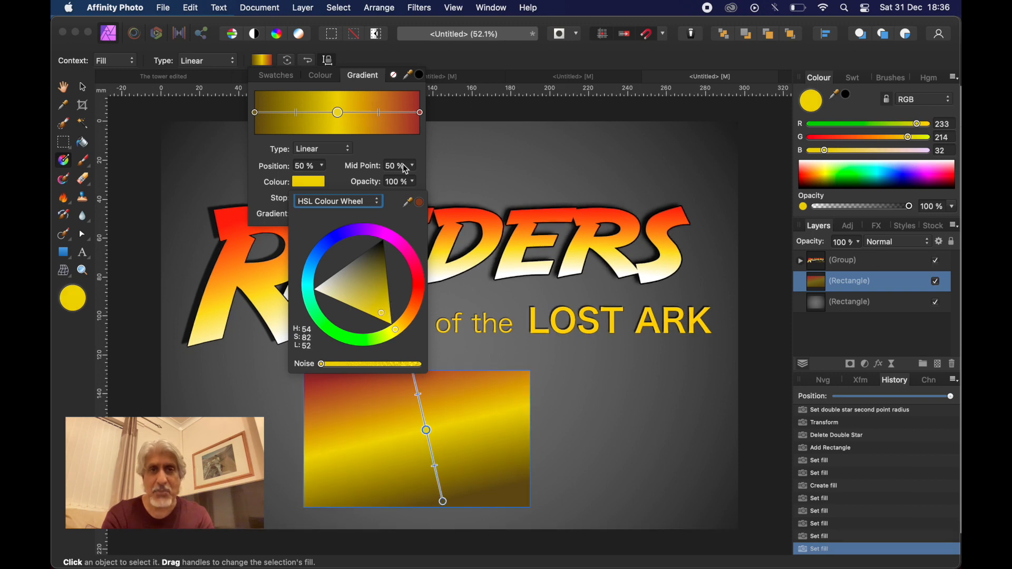
pyautogui.click(409, 53)
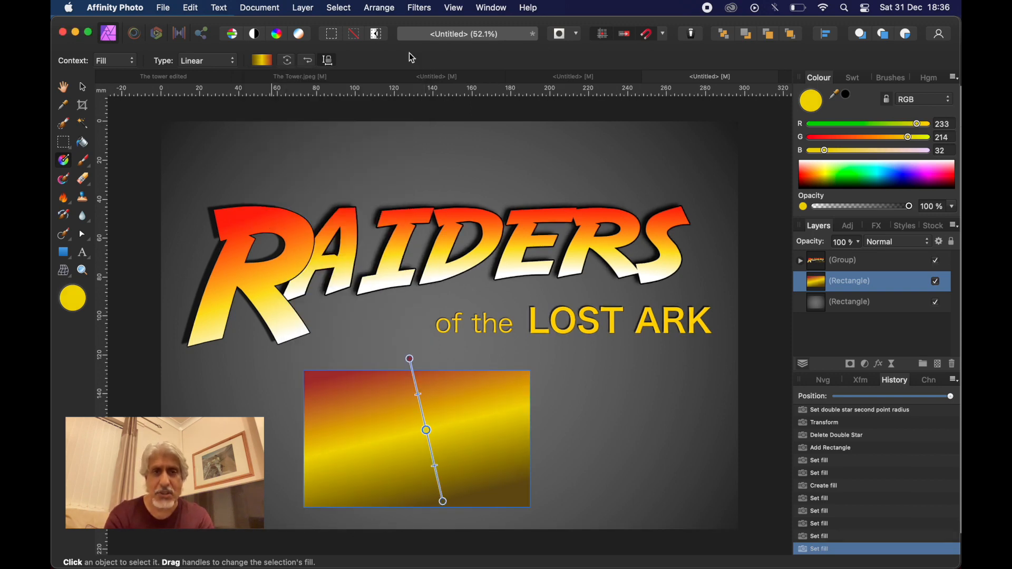
# - Angle the rectangle's gradient diagonally between its upper-left and lower-right corners, and reposition the yellow stop and the gradient midpoints
pyautogui.moveTo(410, 359); pyautogui.dragTo(325, 355)
pyautogui.moveTo(384, 428); pyautogui.dragTo(368, 408)
pyautogui.moveTo(444, 501); pyautogui.dragTo(547, 517)
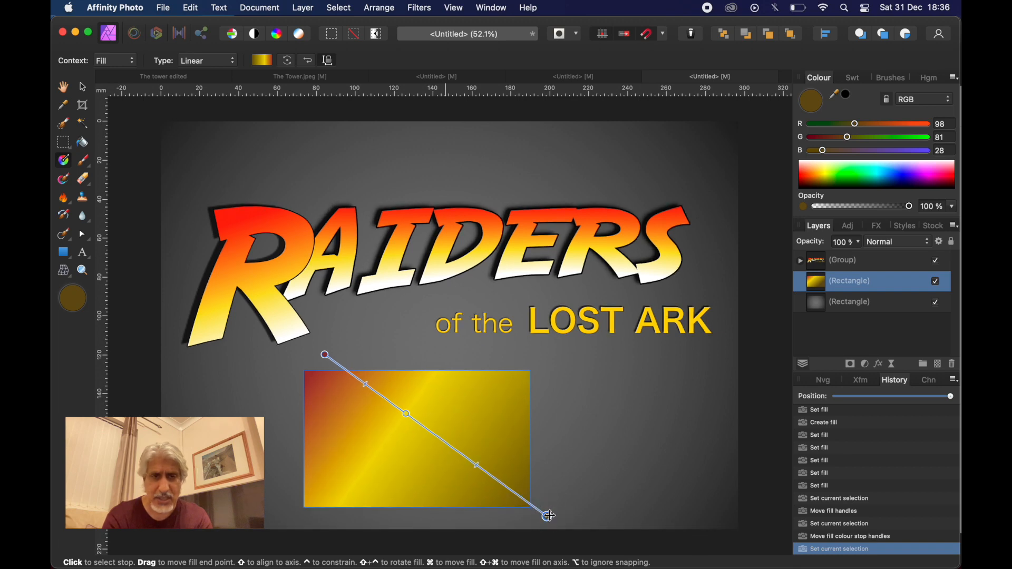
pyautogui.moveTo(407, 415); pyautogui.dragTo(423, 425)
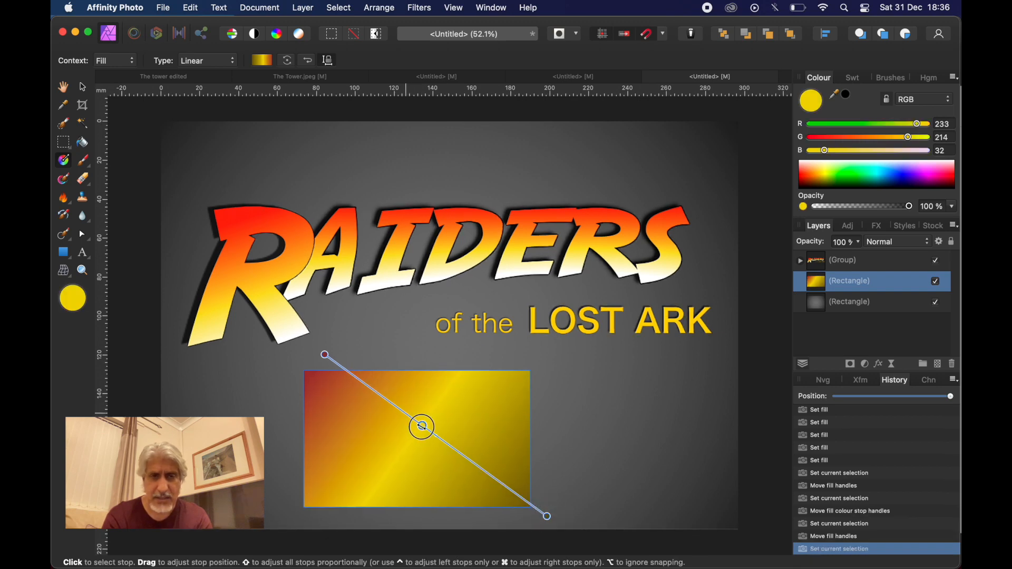
pyautogui.moveTo(374, 392)
pyautogui.mouseDown()
pyautogui.moveTo(388, 401)
pyautogui.moveTo(374, 392)
pyautogui.mouseUp()
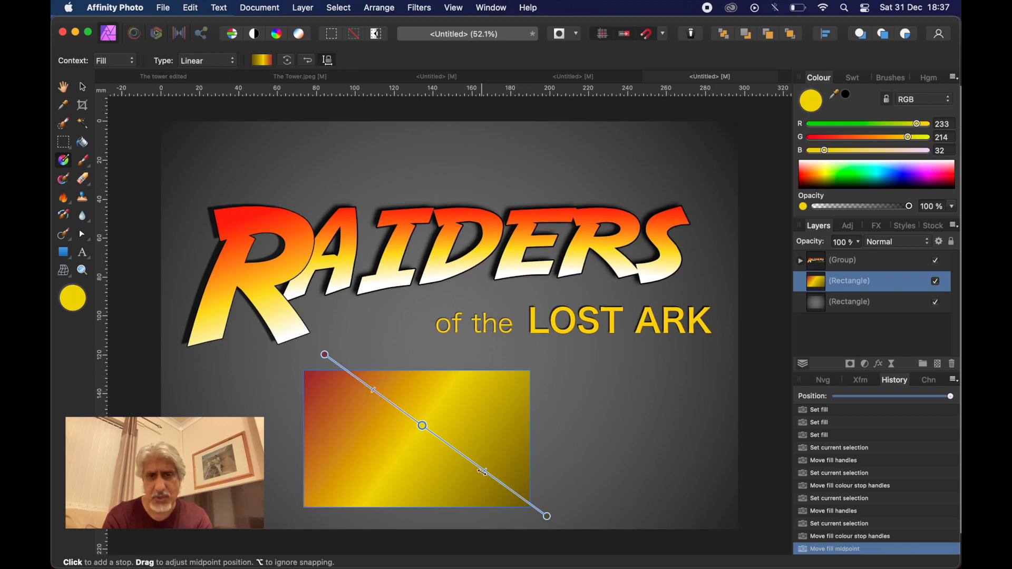
pyautogui.moveTo(485, 472); pyautogui.dragTo(500, 485)
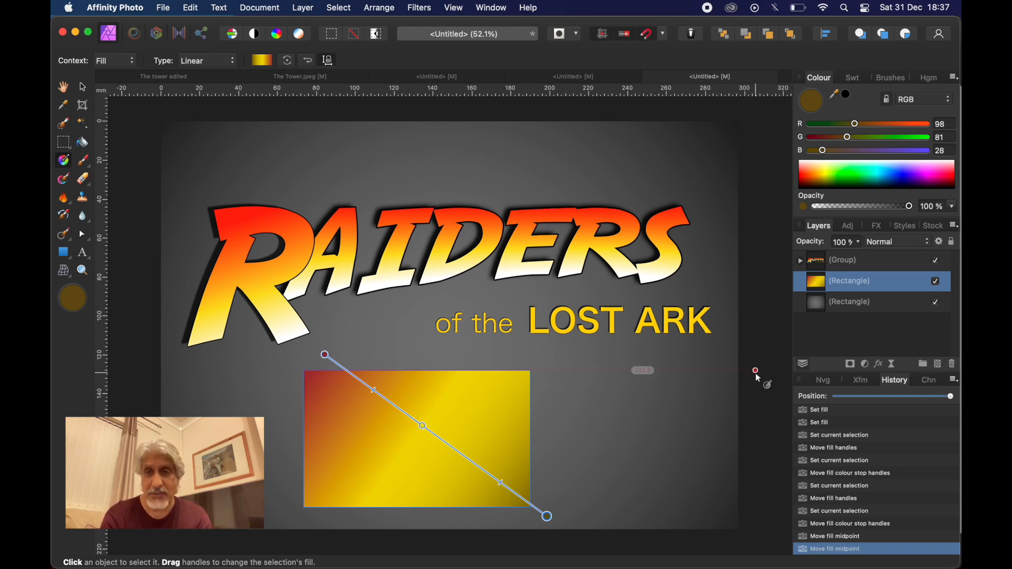
# - Delete the gradient rectangle and draw a five-point double star below the title with a 95% point radius
pyautogui.click(953, 365)
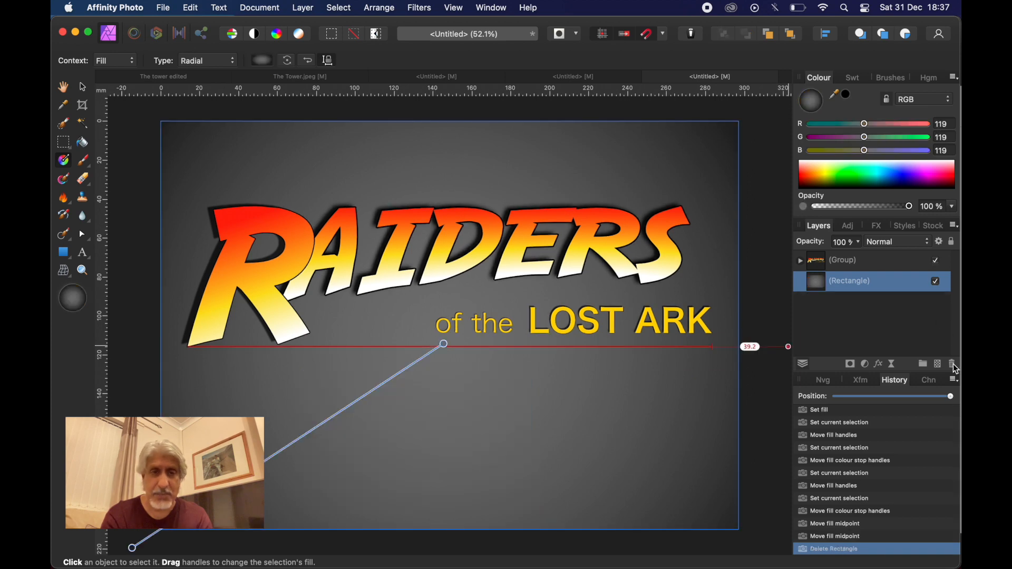
pyautogui.click(69, 257)
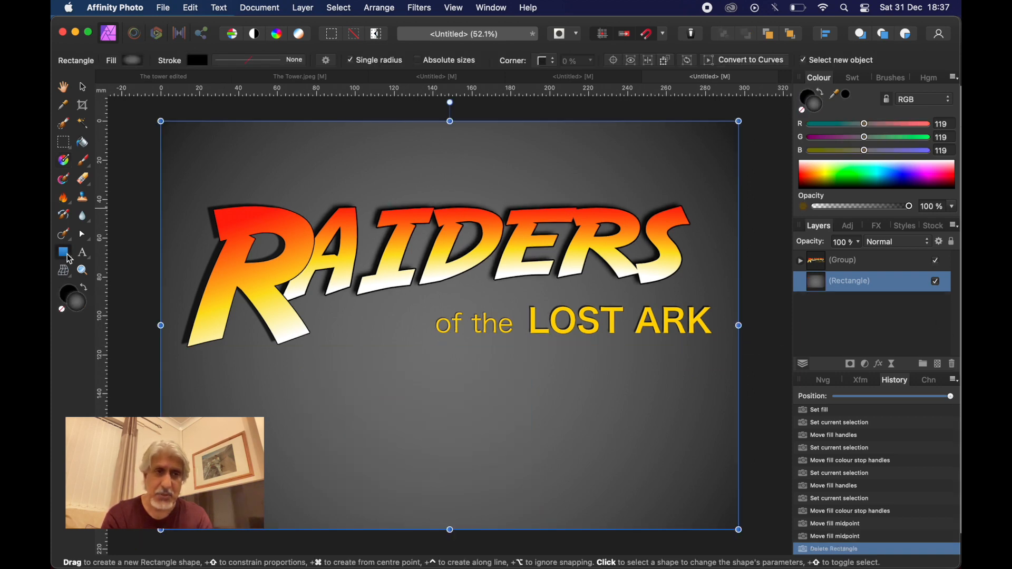
pyautogui.click(69, 261)
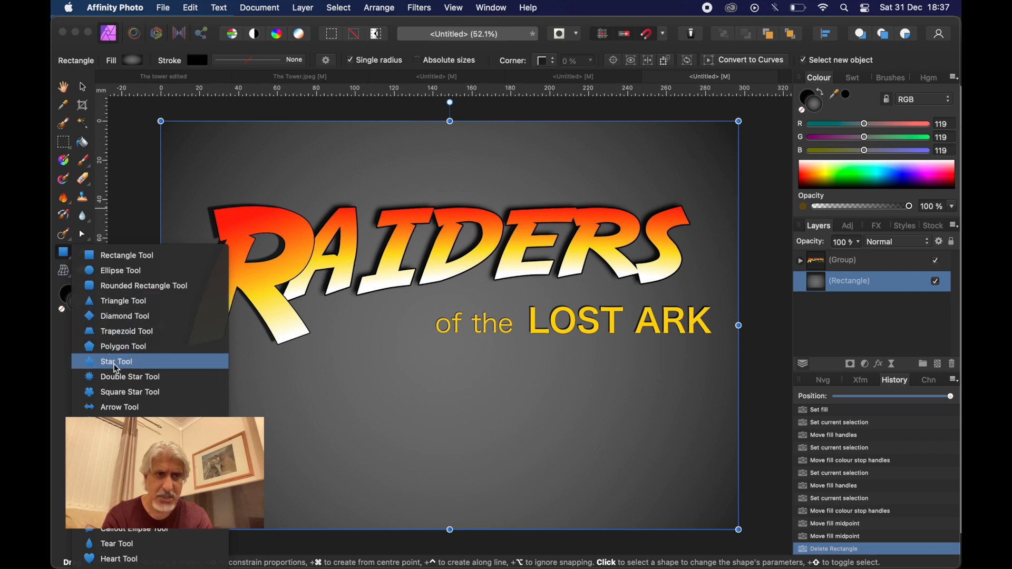
pyautogui.click(121, 378)
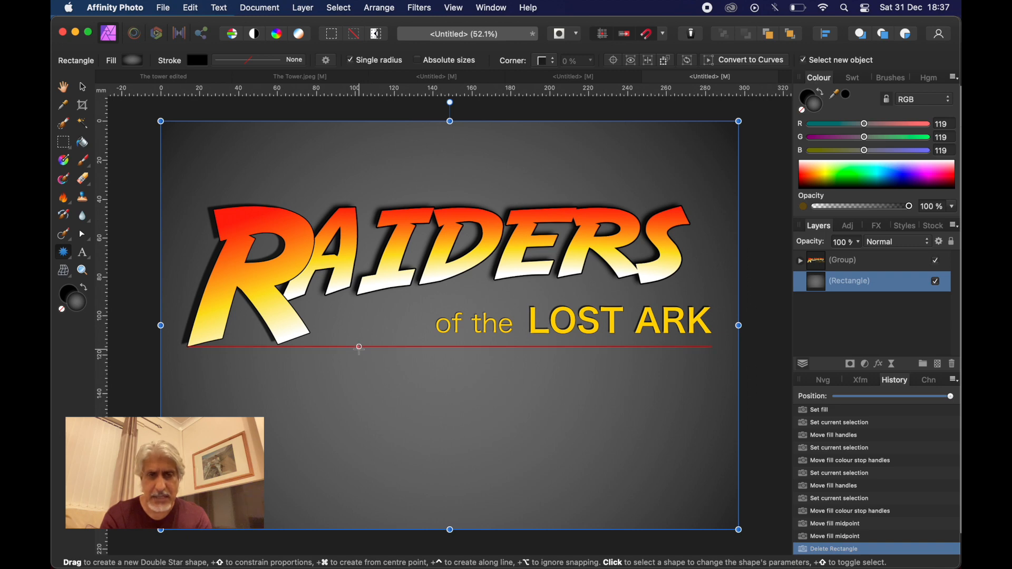
pyautogui.moveTo(361, 348); pyautogui.dragTo(584, 453)
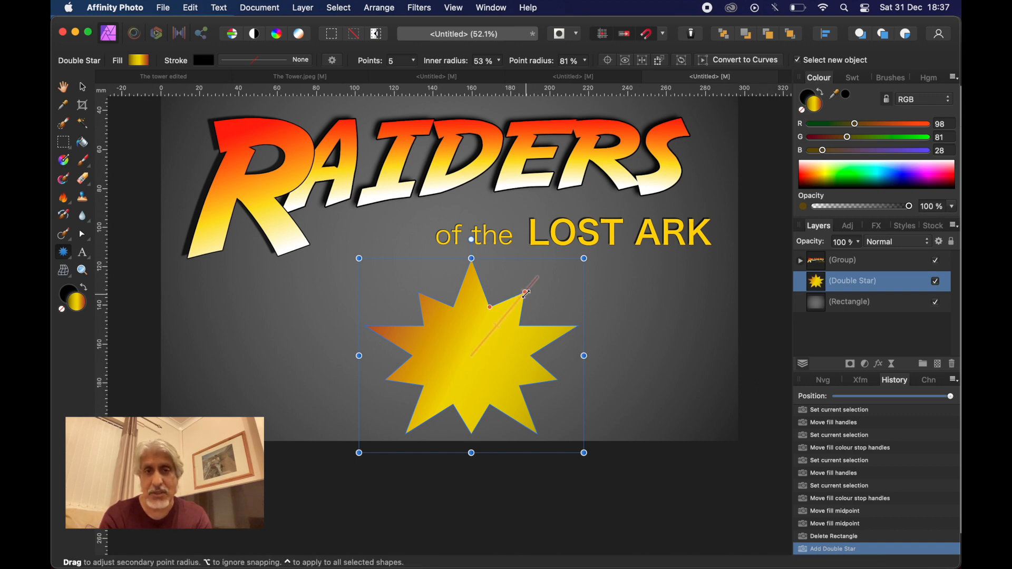
pyautogui.moveTo(526, 293)
pyautogui.mouseDown()
pyautogui.moveTo(539, 283)
pyautogui.moveTo(482, 290)
pyautogui.moveTo(490, 307)
pyautogui.moveTo(546, 272)
pyautogui.moveTo(536, 281)
pyautogui.mouseUp()
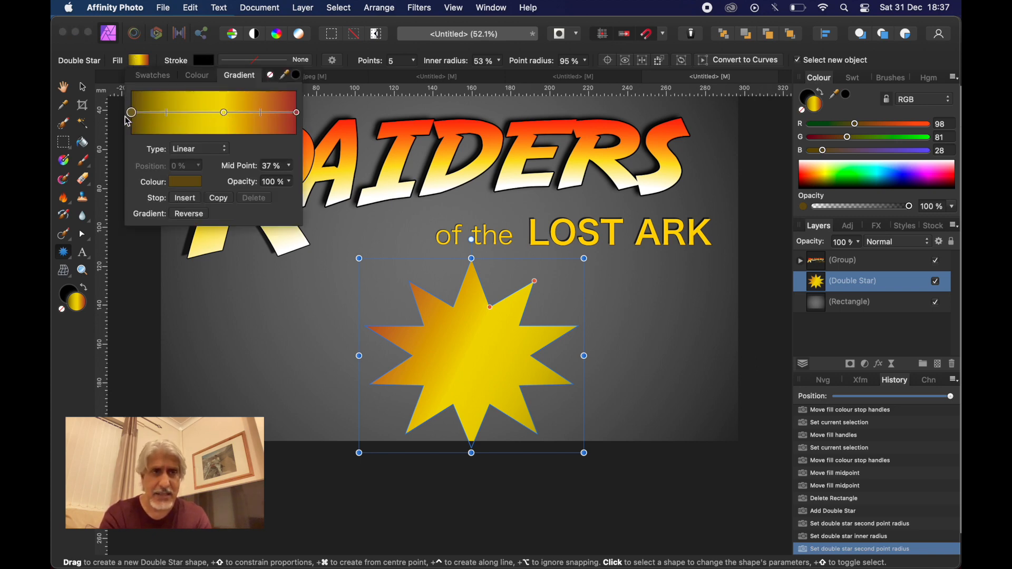
# - Set the starting stop of the star's gradient to pale cream, H 46, S 49, L 85
pyautogui.click(185, 183)
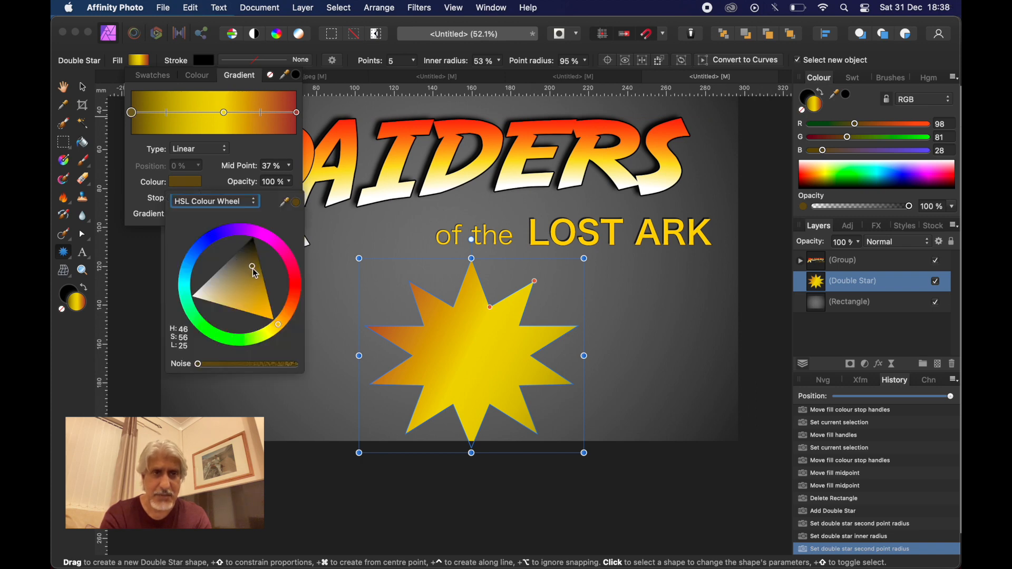
pyautogui.moveTo(255, 272); pyautogui.dragTo(212, 300)
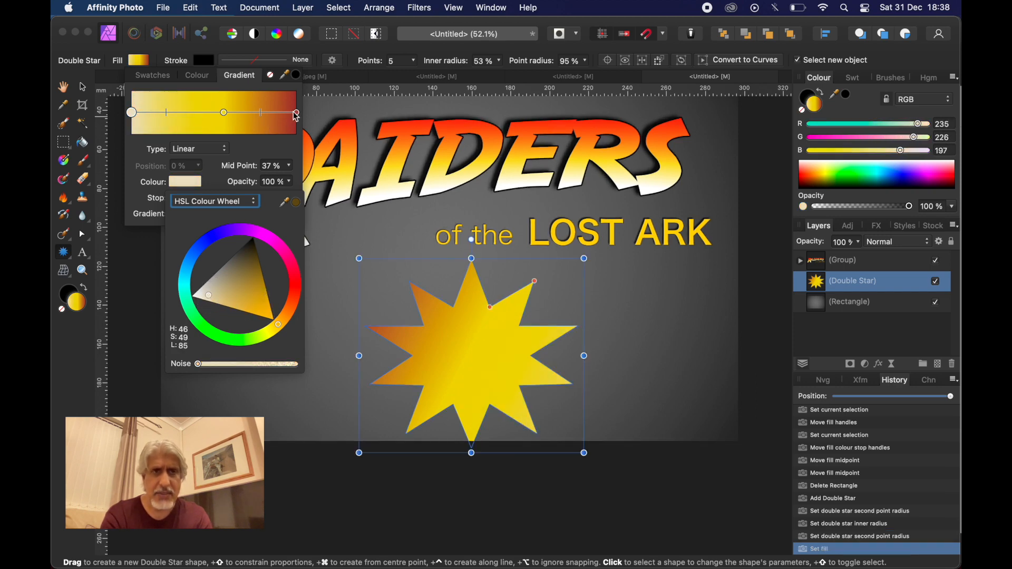
# - Recolour the star's gradient: end stop purple, H 297, S 48, L 38, and middle stop bright blue, R 32, G 191, B 233
pyautogui.click(297, 113)
pyautogui.click(195, 182)
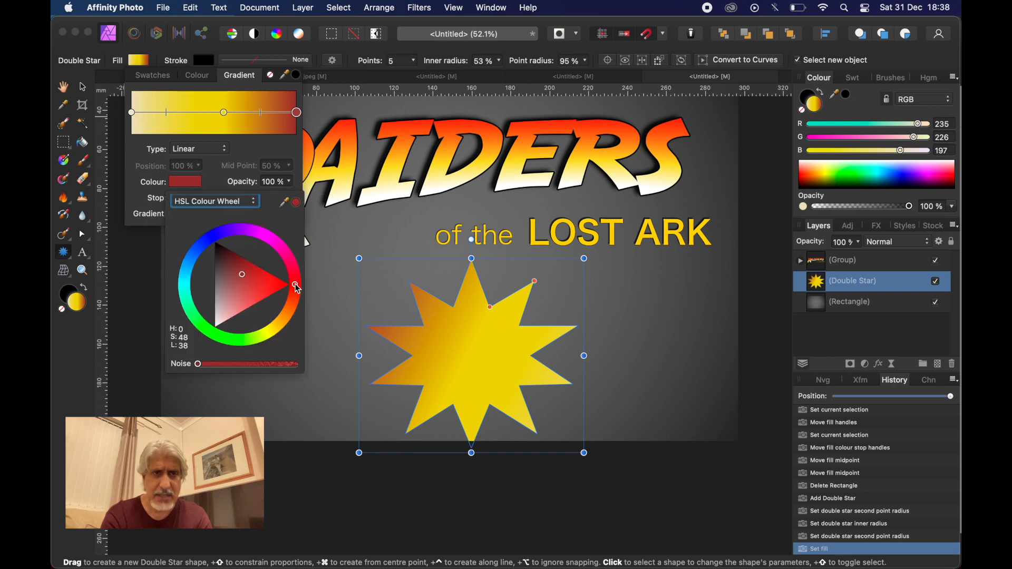
pyautogui.moveTo(289, 271); pyautogui.dragTo(265, 234)
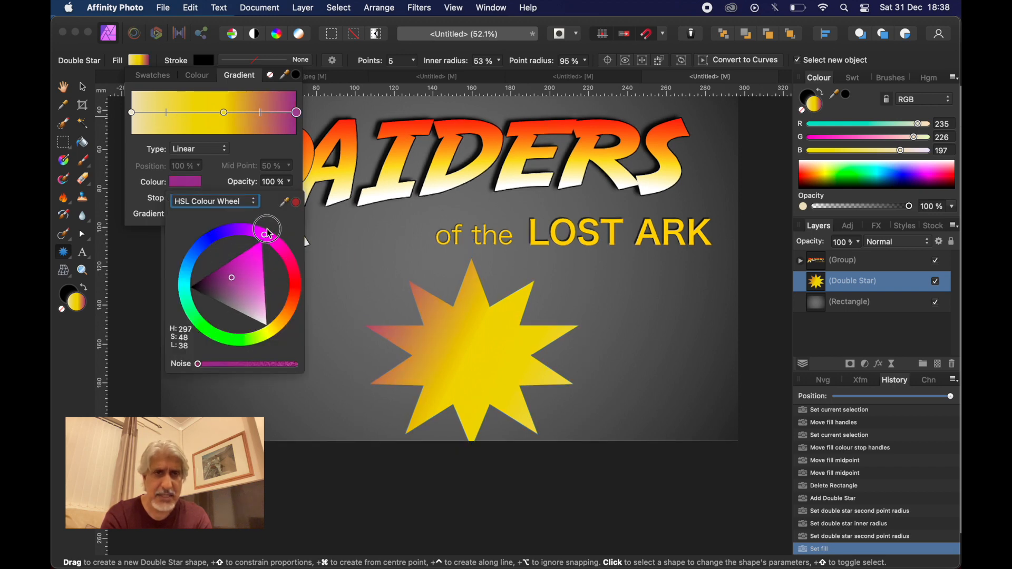
pyautogui.click(225, 113)
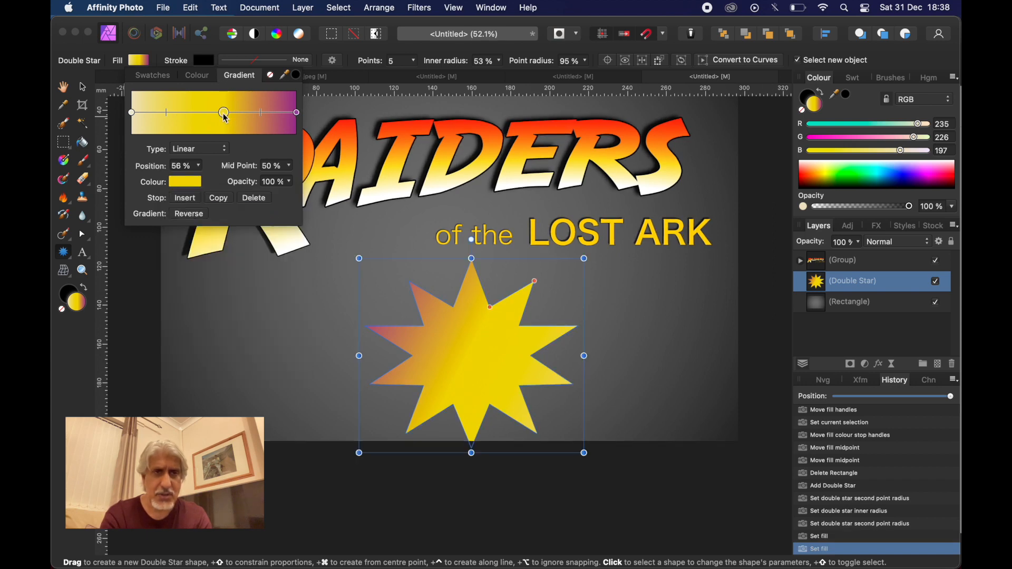
pyautogui.click(195, 186)
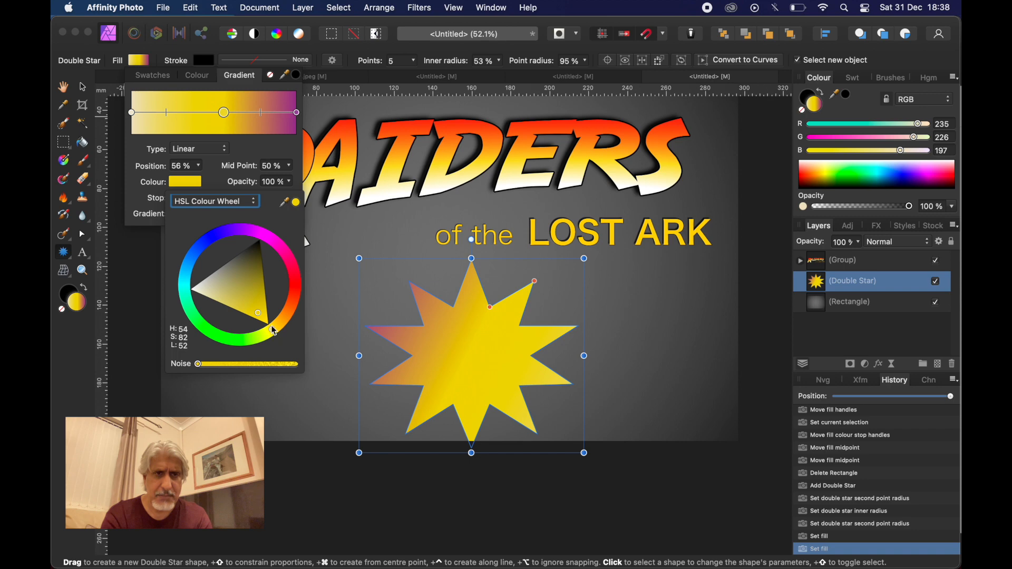
pyautogui.moveTo(273, 332); pyautogui.dragTo(185, 272)
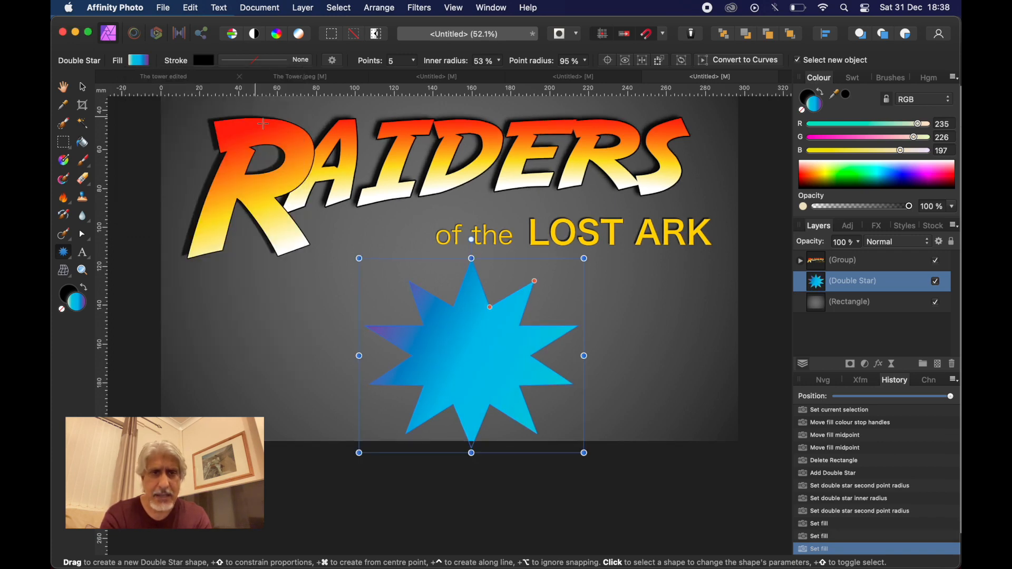
# - Realign the star's gradient diagonally from upper left to lower right, and shift the blue stop and the purple-to-blue midpoint towards the lower right
pyautogui.click(66, 162)
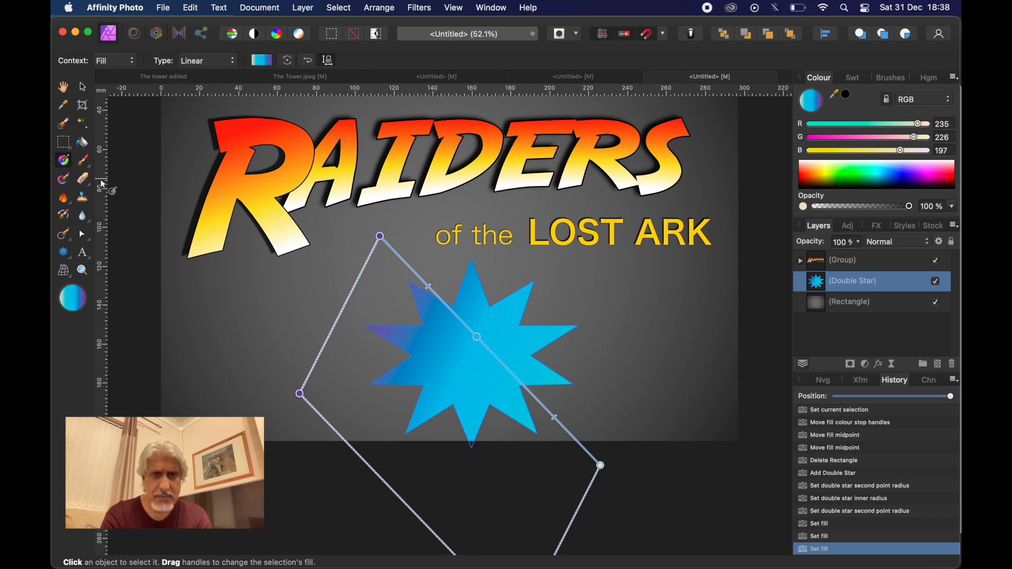
pyautogui.moveTo(500, 390); pyautogui.dragTo(375, 273)
pyautogui.moveTo(502, 391); pyautogui.dragTo(599, 441)
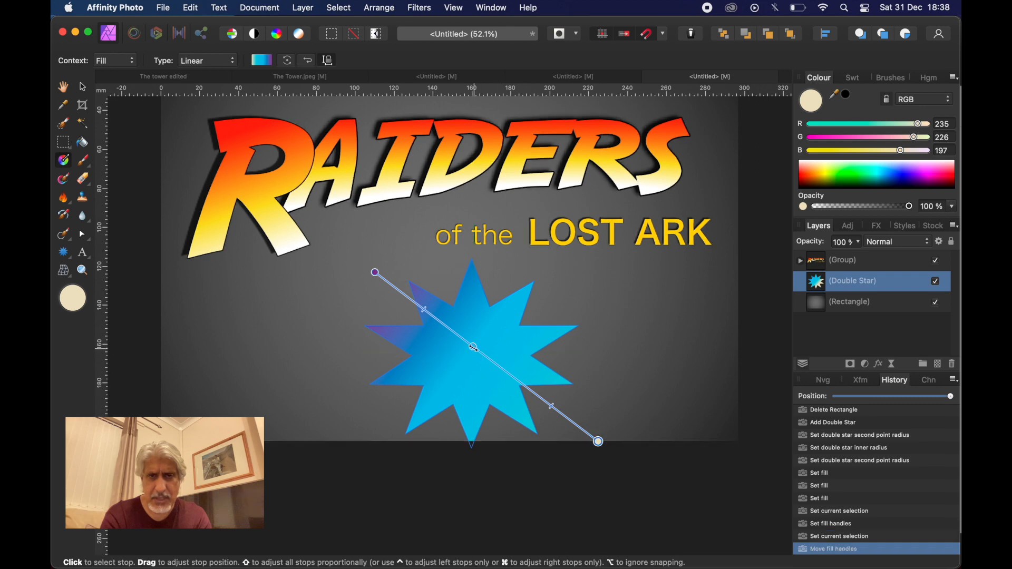
pyautogui.moveTo(474, 347); pyautogui.dragTo(517, 379)
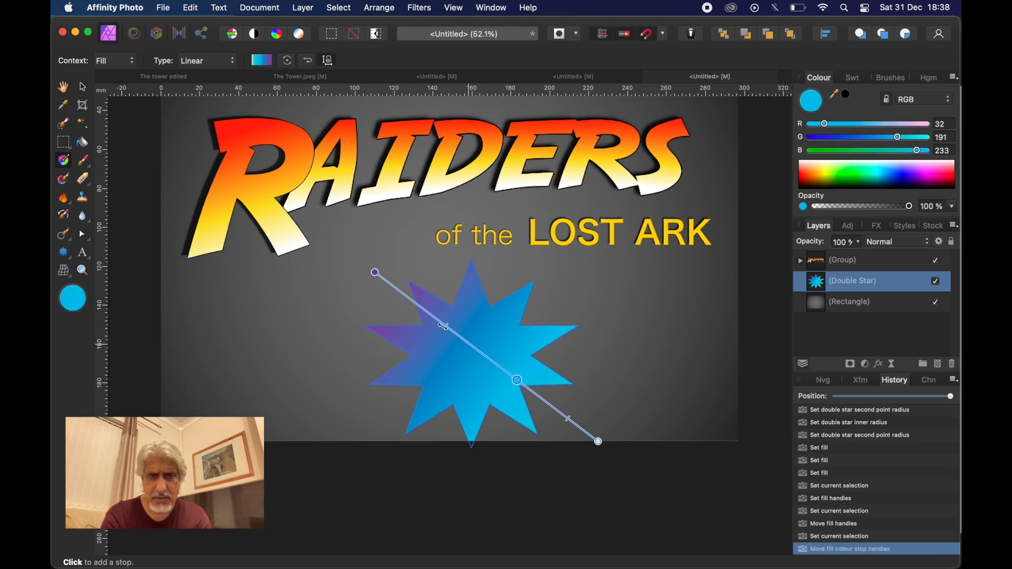
pyautogui.moveTo(446, 325); pyautogui.dragTo(470, 345)
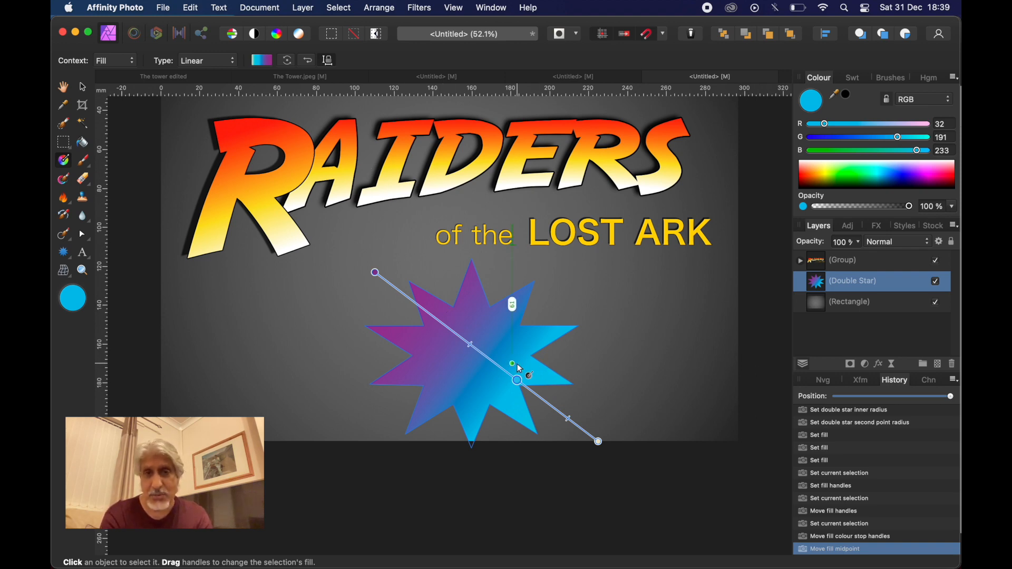
# - Add a solid black Outline layer effect to the double star, aligned outside with a 7.8 px radius
pyautogui.scroll(3, 508, 355)
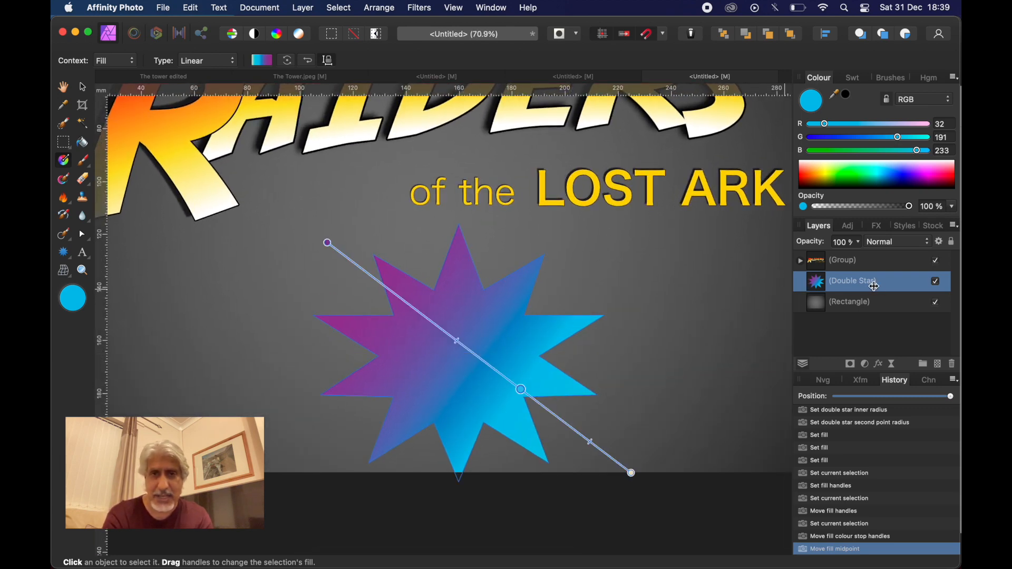
pyautogui.click(879, 365)
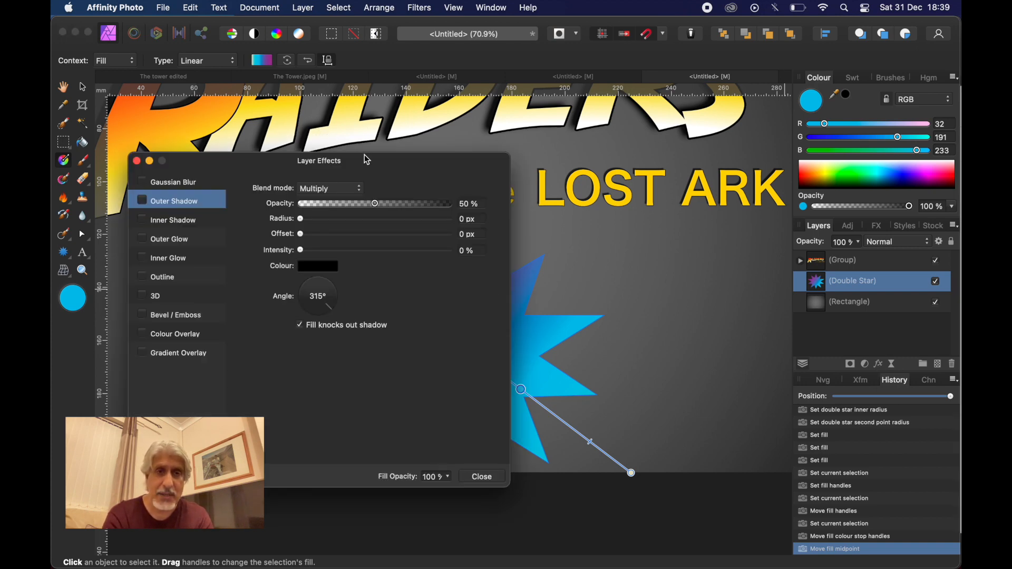
pyautogui.moveTo(368, 168); pyautogui.dragTo(346, 150)
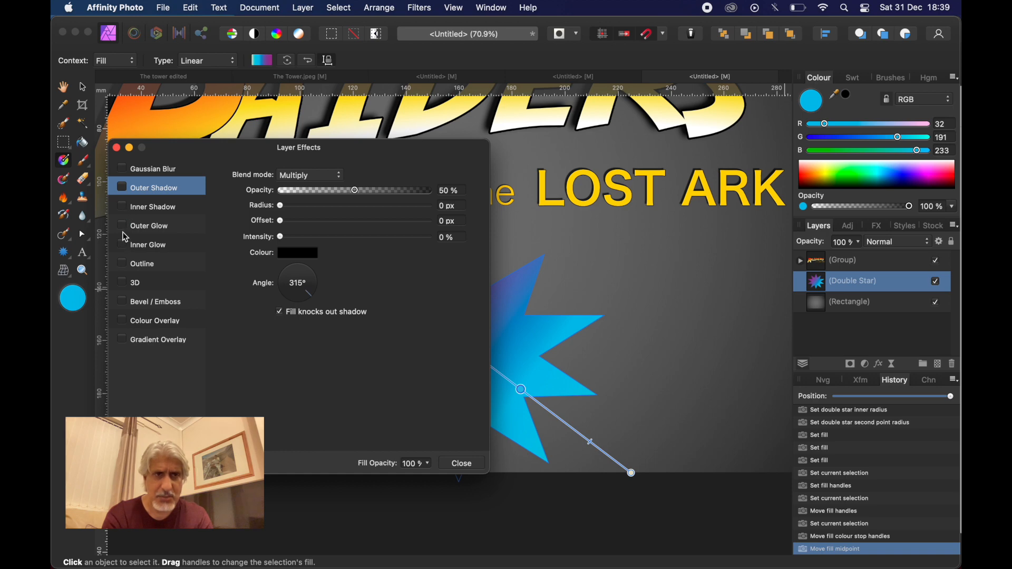
pyautogui.click(132, 267)
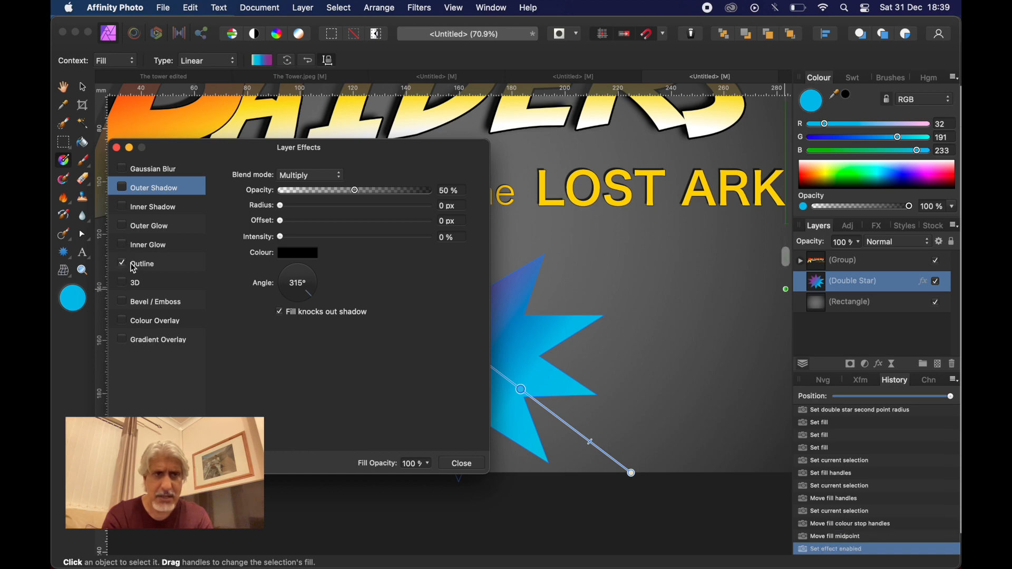
pyautogui.click(135, 266)
pyautogui.moveTo(283, 209); pyautogui.dragTo(339, 210)
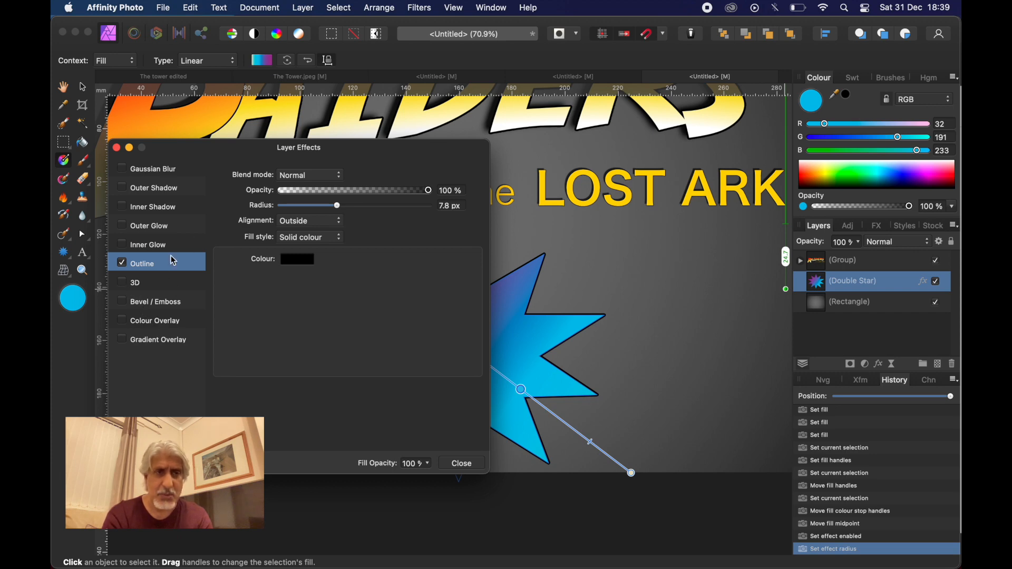
# - Add an Outer Glow effect to the star with a 53.7 px radius in bright yellow, H 54, S 100, L 50
pyautogui.click(145, 233)
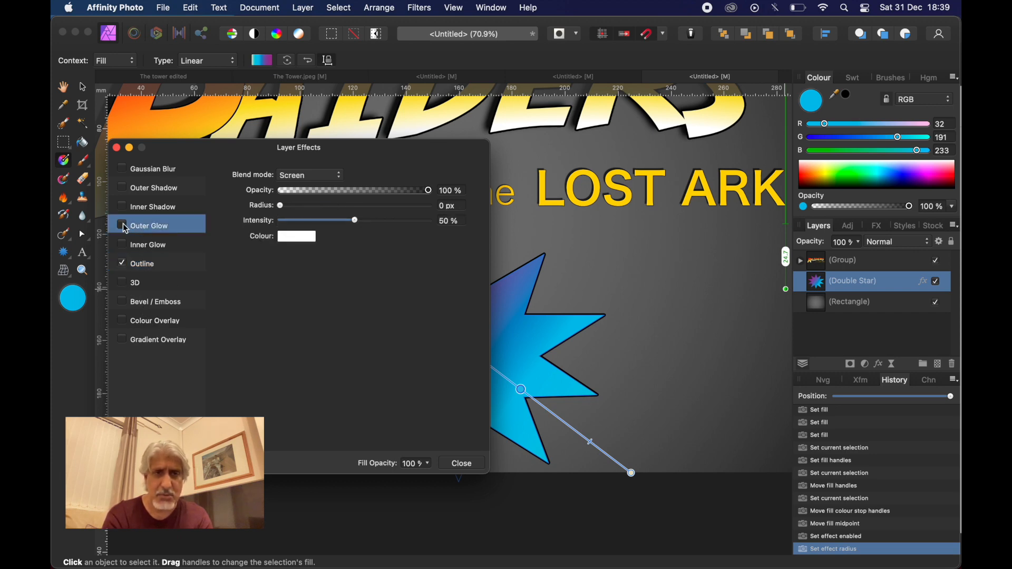
pyautogui.click(123, 226)
pyautogui.moveTo(282, 207); pyautogui.dragTo(415, 210)
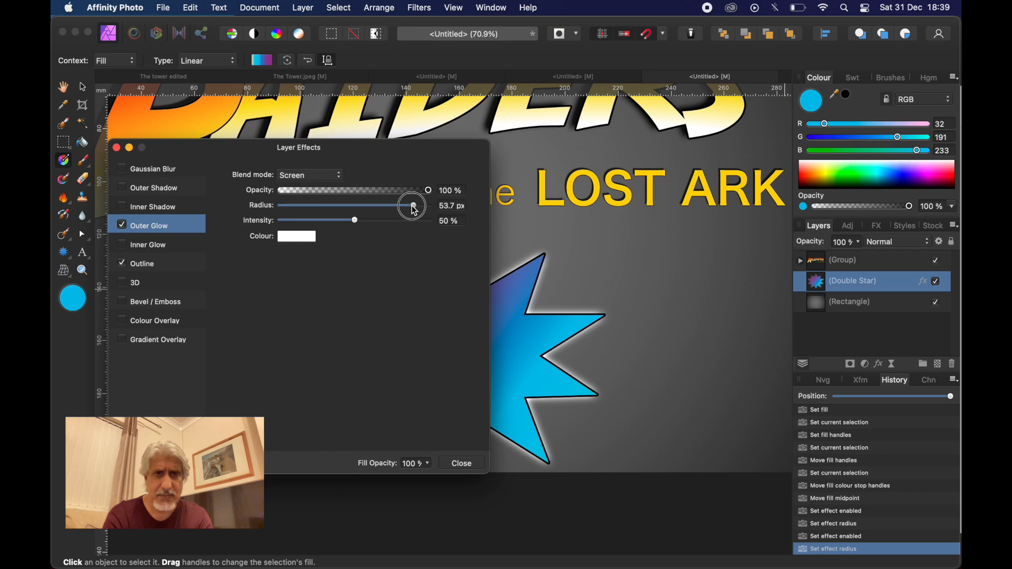
pyautogui.click(302, 236)
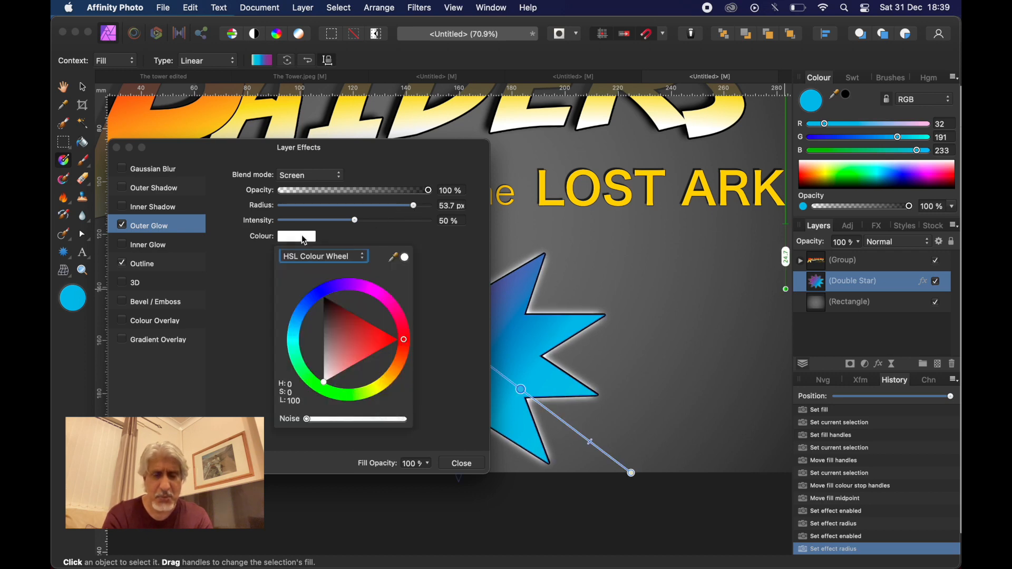
pyautogui.moveTo(405, 339); pyautogui.dragTo(386, 394)
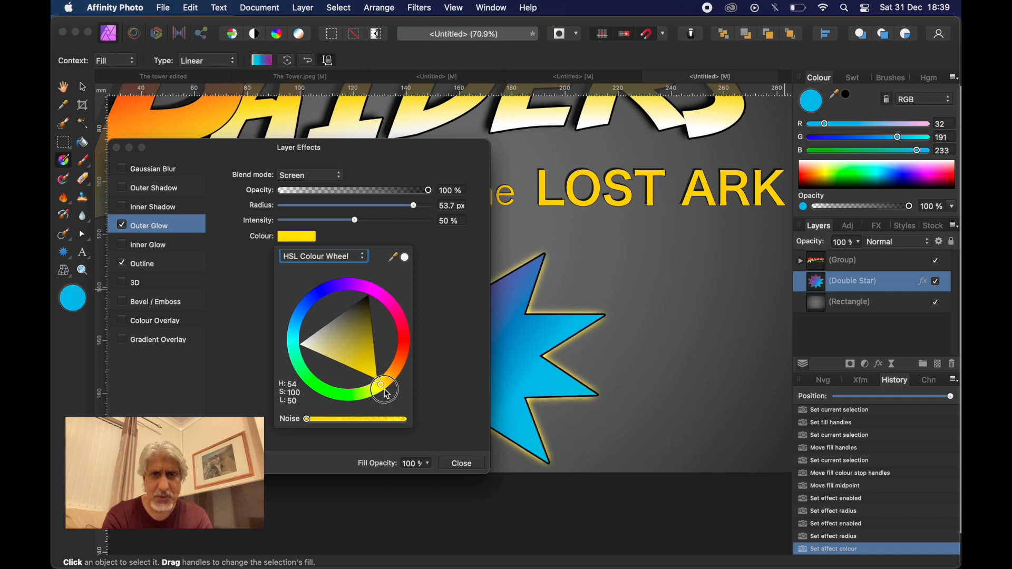
pyautogui.click(387, 173)
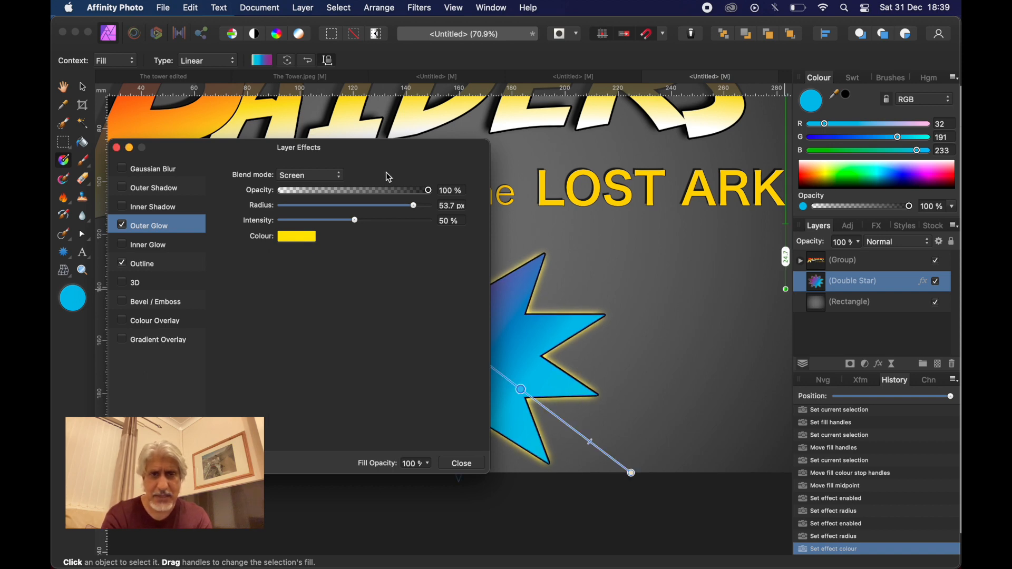
pyautogui.click(464, 468)
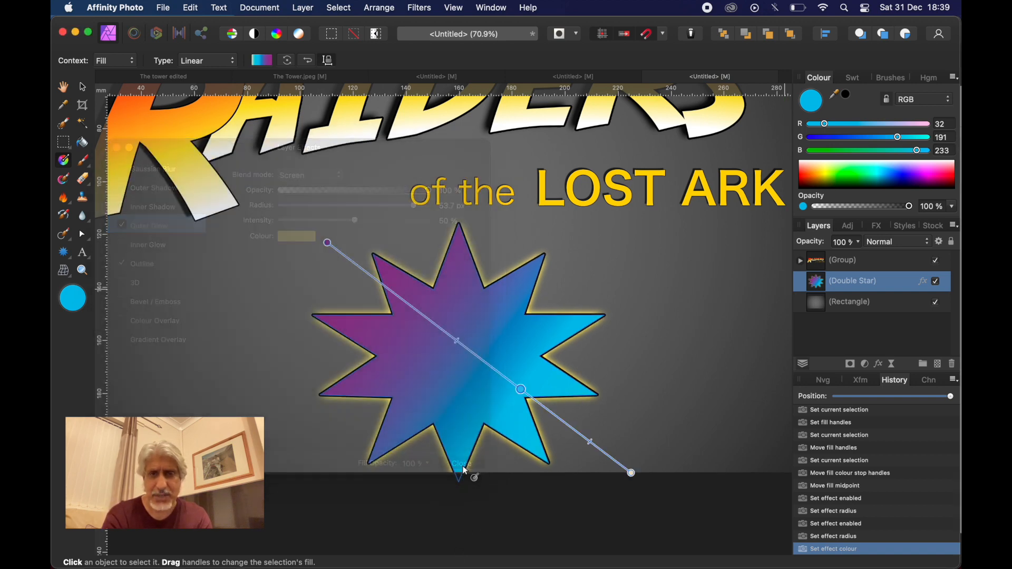
# - Rotate the double star clockwise, scale it down, and position it below the left half of the title
pyautogui.scroll(-1, 458, 376)
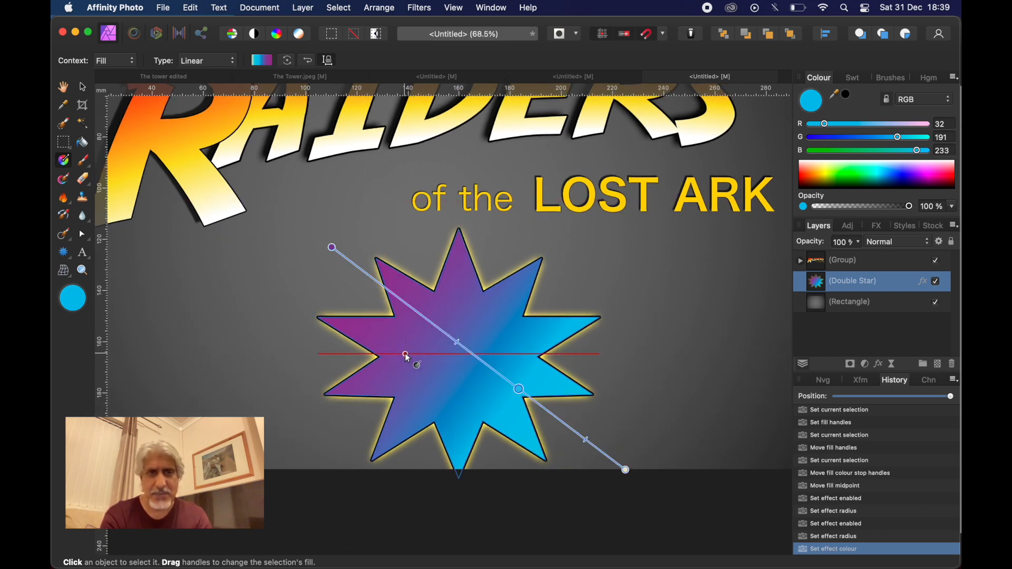
pyautogui.click(84, 92)
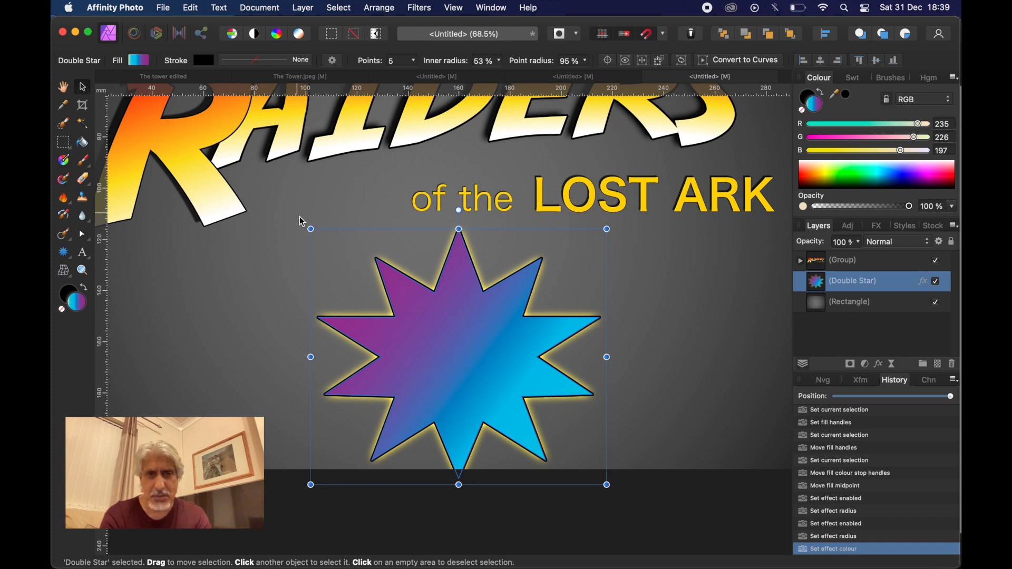
pyautogui.moveTo(311, 229); pyautogui.dragTo(252, 184)
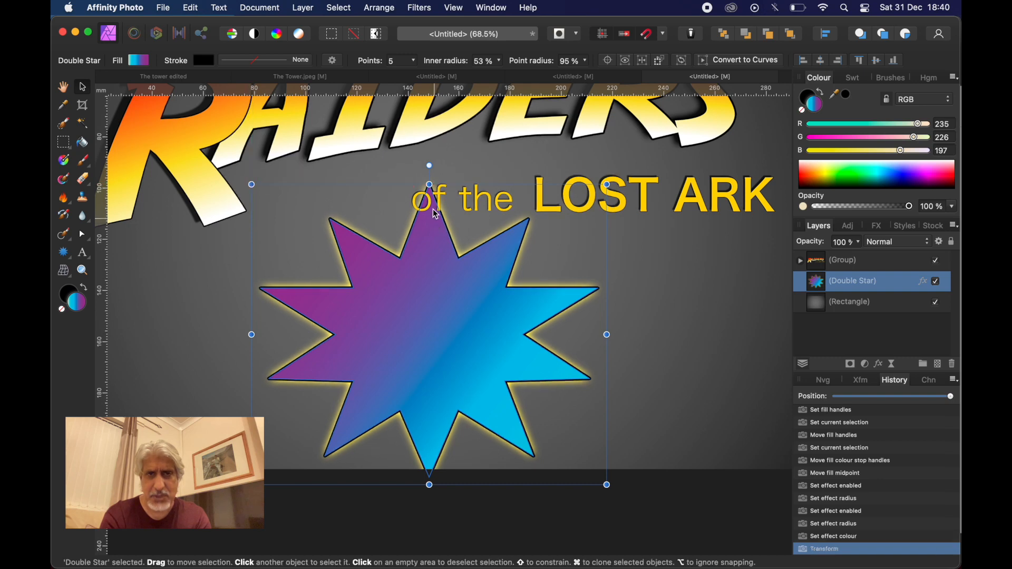
pyautogui.moveTo(430, 165); pyautogui.dragTo(517, 190)
pyautogui.moveTo(660, 298); pyautogui.dragTo(492, 309)
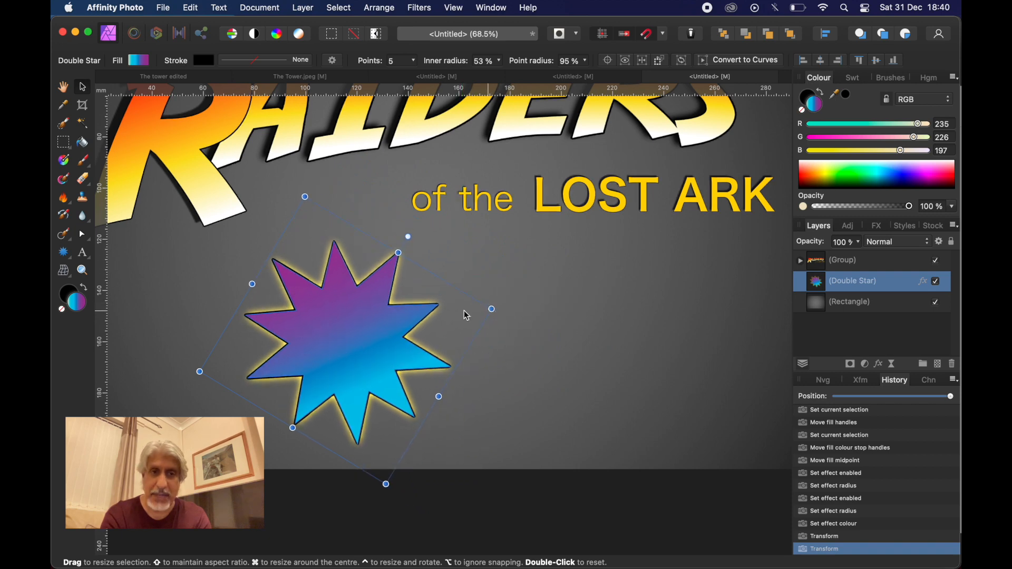
pyautogui.moveTo(352, 323)
pyautogui.mouseDown()
pyautogui.moveTo(357, 305)
pyautogui.moveTo(358, 317)
pyautogui.mouseUp()
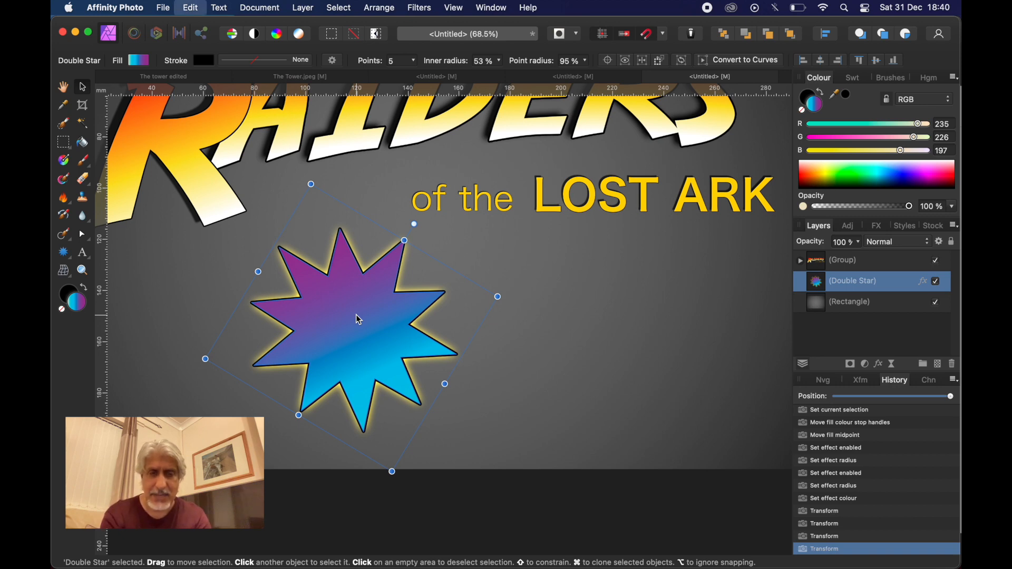
# - Paste a copy of the double star, shrink it to about half size, and place it below LOST ARK
pyautogui.press('super+v')
pyautogui.moveTo(359, 319); pyautogui.dragTo(614, 324)
pyautogui.moveTo(565, 184); pyautogui.dragTo(609, 329)
pyautogui.moveTo(638, 418); pyautogui.dragTo(655, 364)
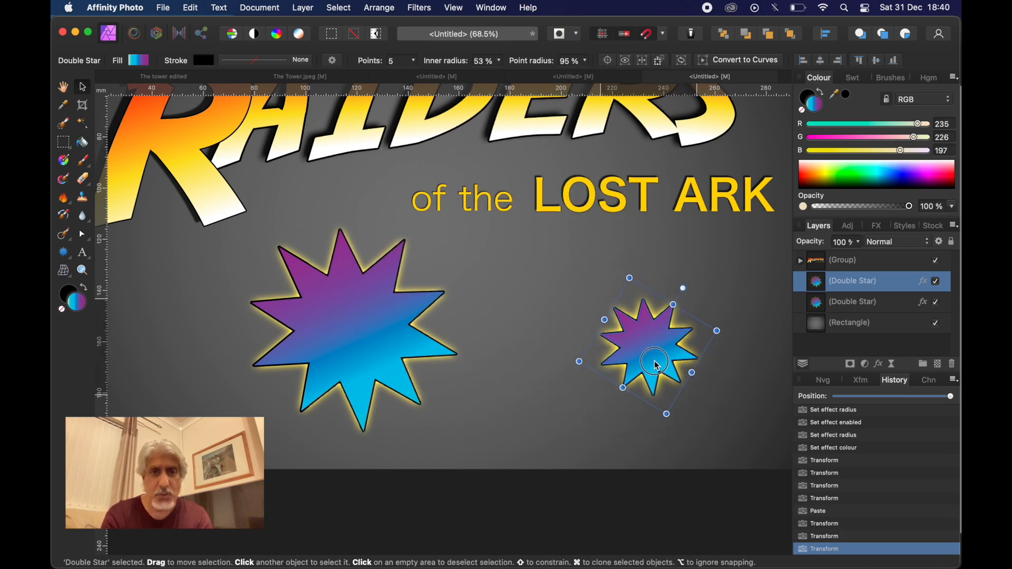
pyautogui.click(511, 391)
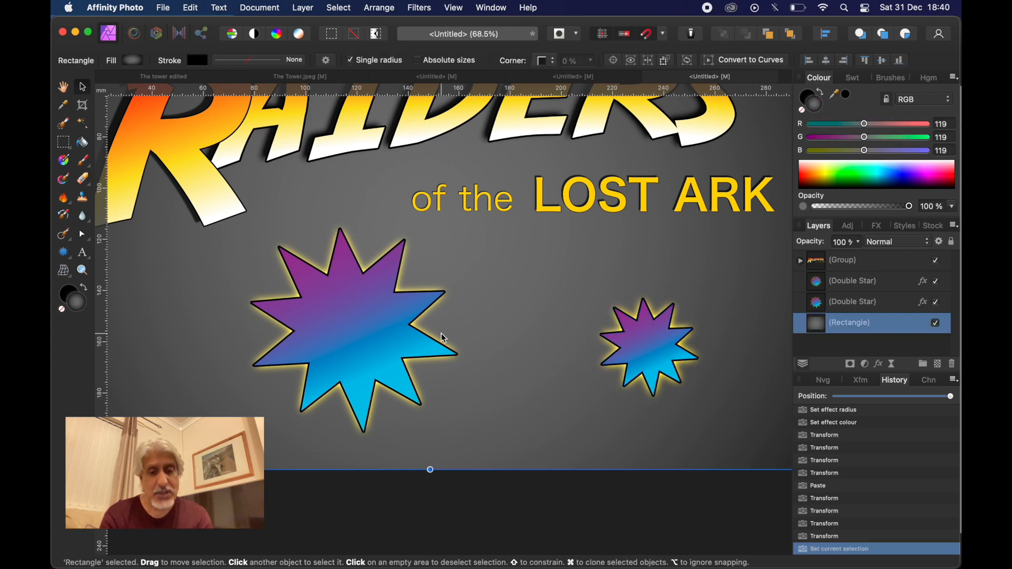
# - Move the larger double star slightly up and to the left, closer to the title
pyautogui.press('super+0')
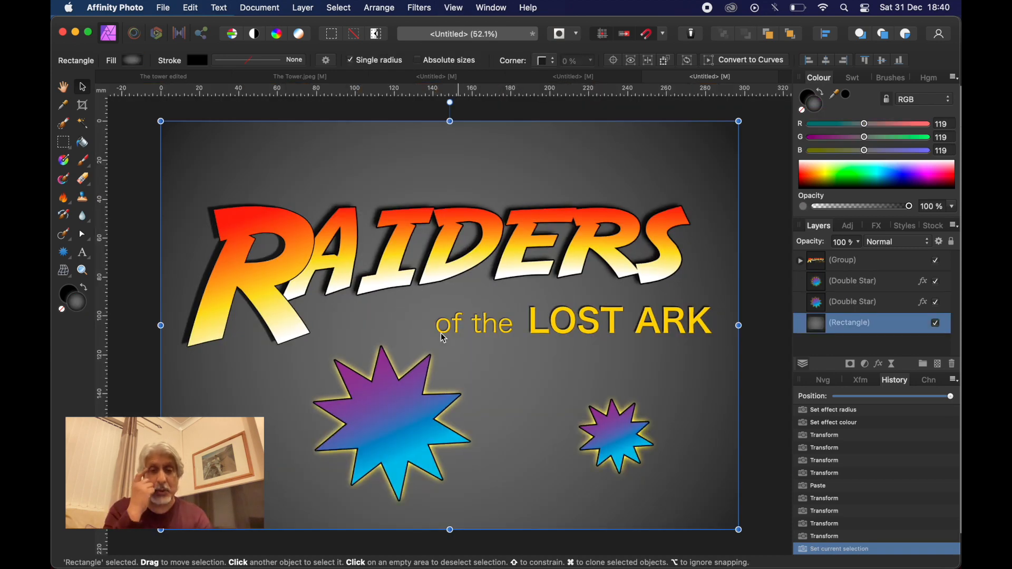
pyautogui.moveTo(396, 436)
pyautogui.mouseDown()
pyautogui.moveTo(383, 402)
pyautogui.moveTo(397, 435)
pyautogui.mouseUp()
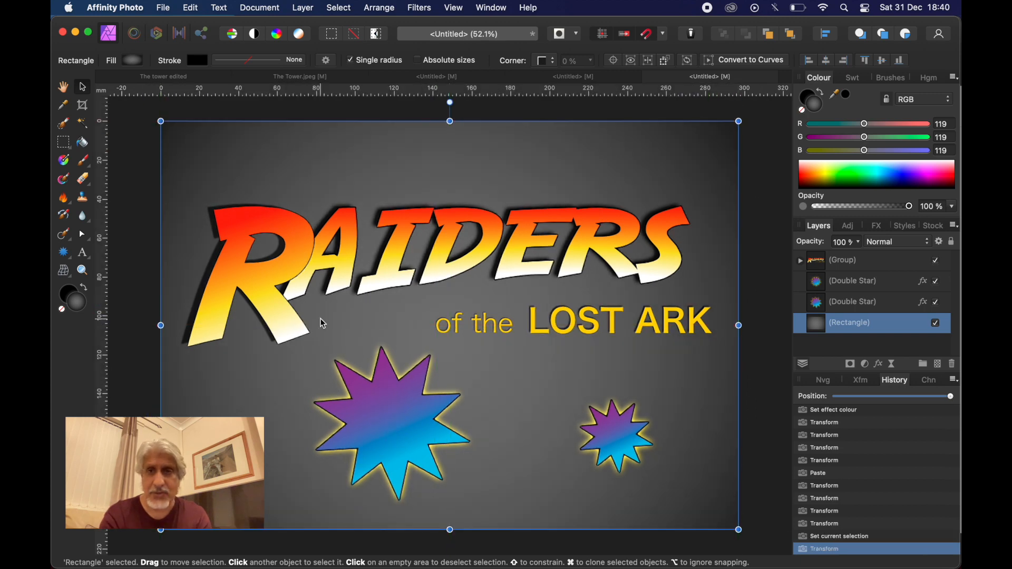
pyautogui.click(857, 284)
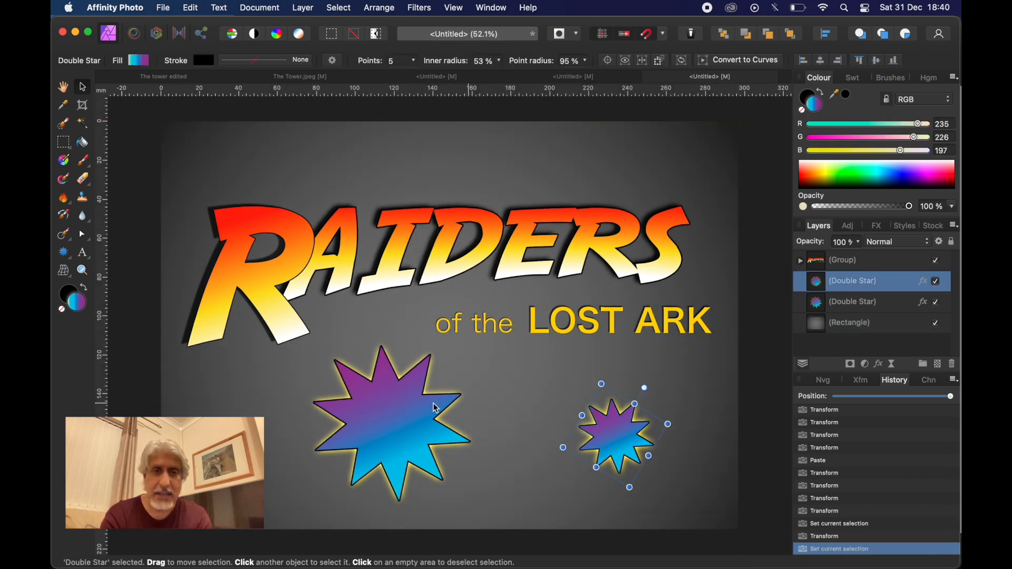
pyautogui.moveTo(392, 420); pyautogui.dragTo(379, 399)
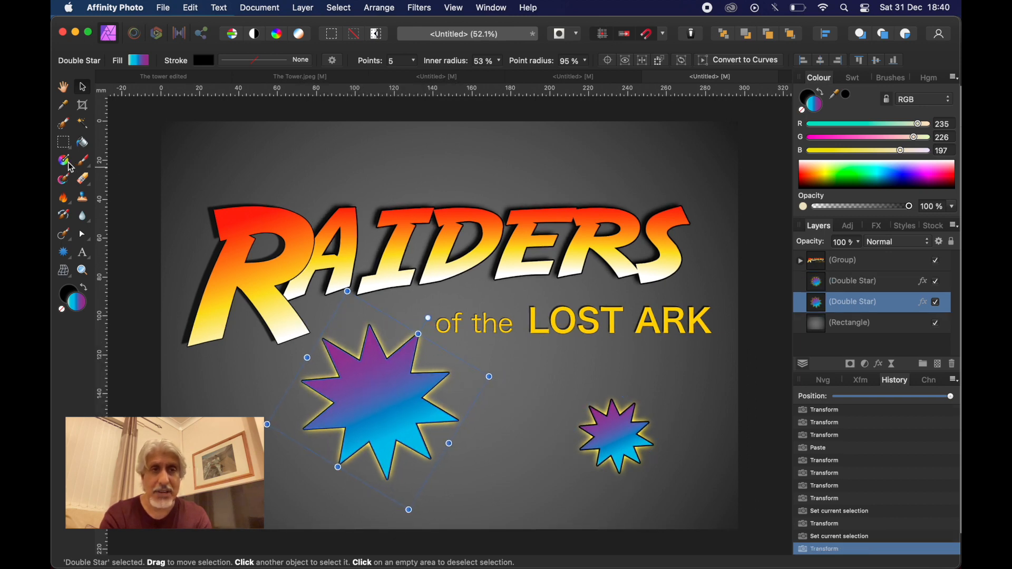